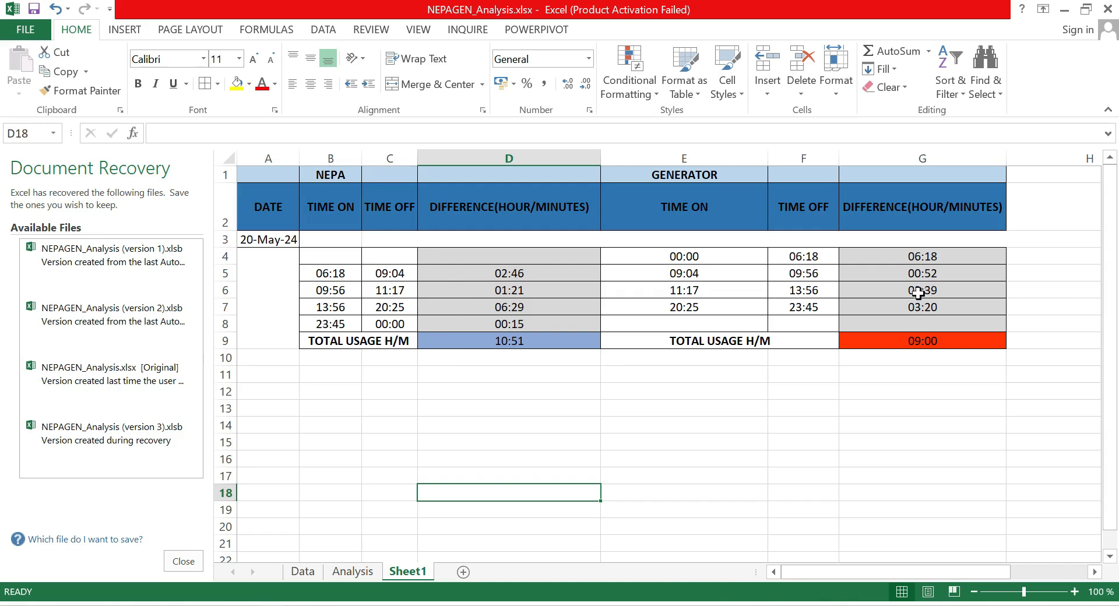
- Select the NEPA and generator total usage cells D9 and G9 together to check their combined hours
click(558, 346)
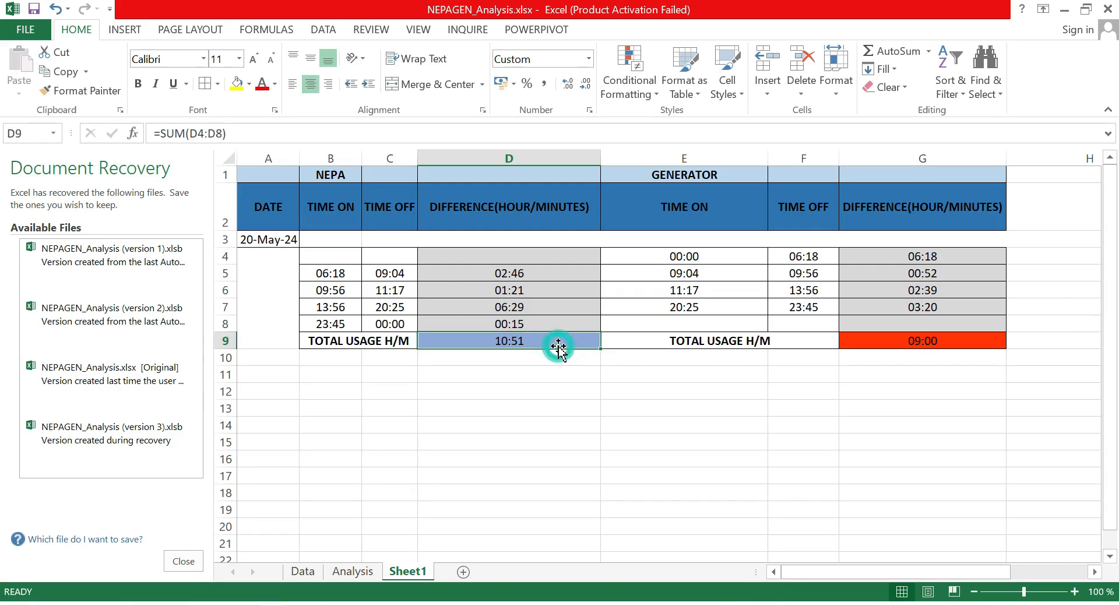
ctrl+click(922, 341)
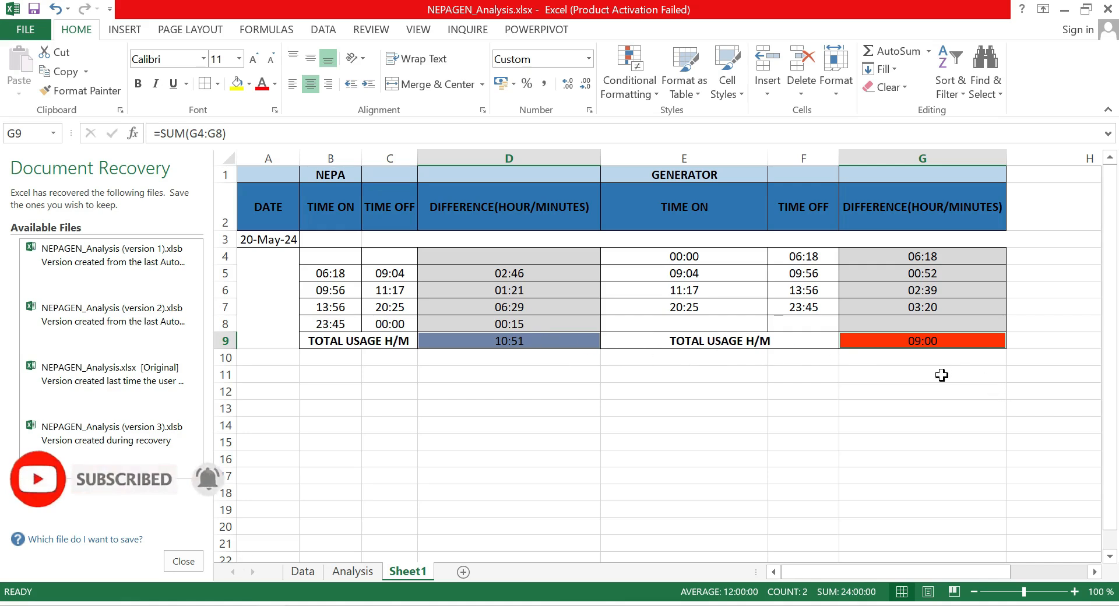
key(F2)
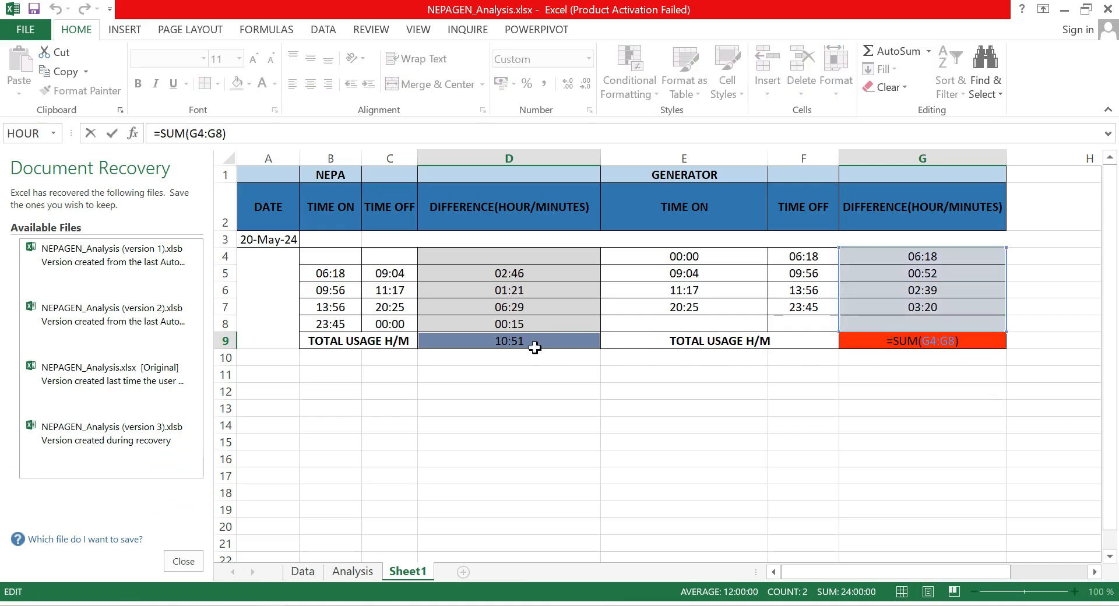
click(535, 348)
click(881, 344)
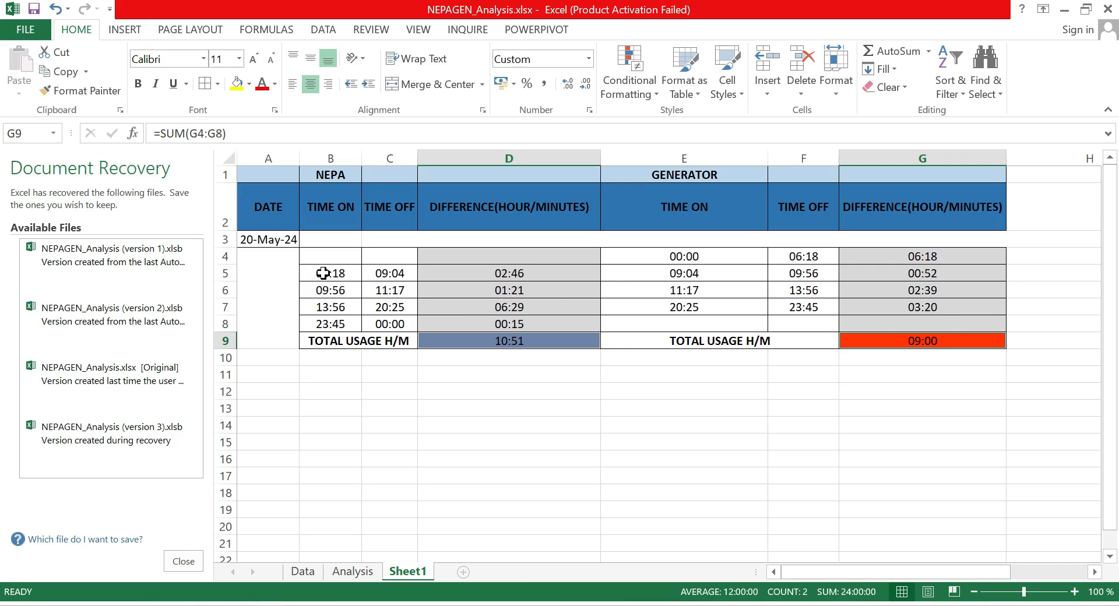
- Enter the sample time on 06:18 in cell B12 and time off 09:04 in cell C12
click(325, 388)
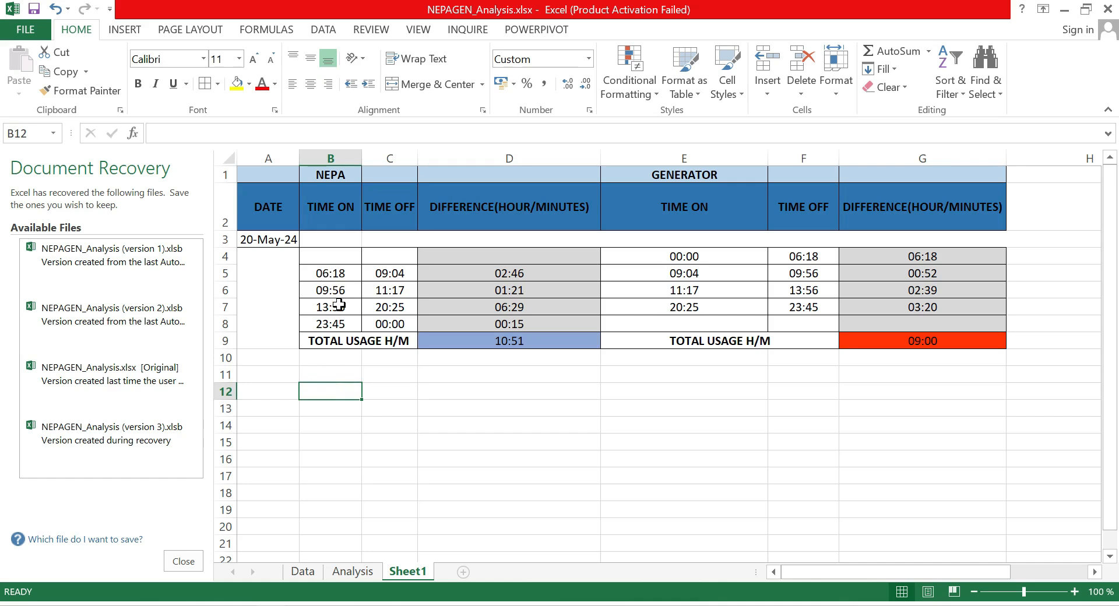
text(06:18)
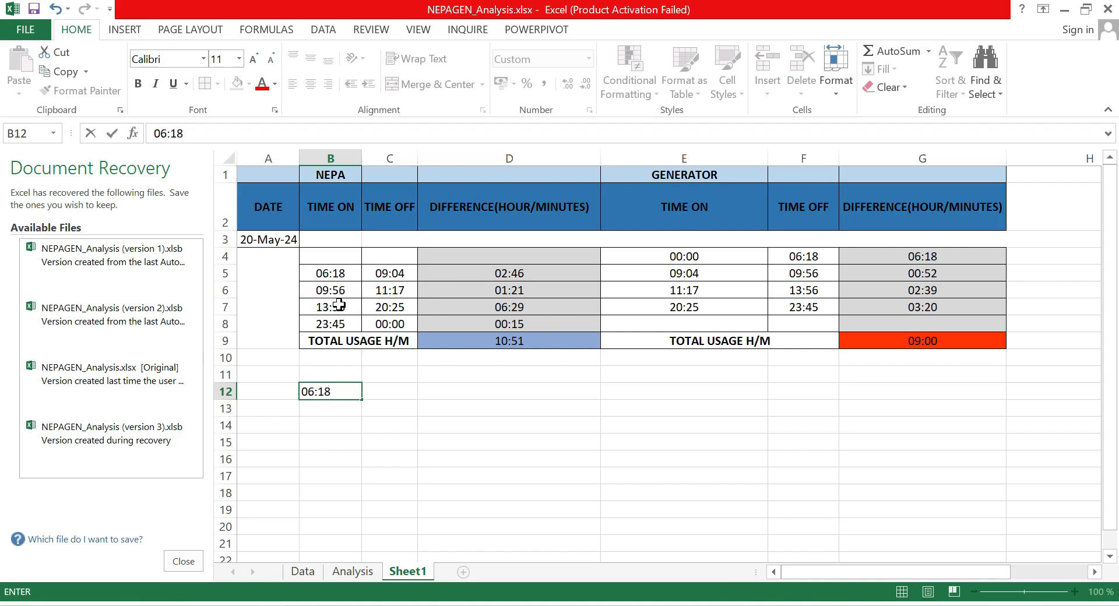
key(Return)
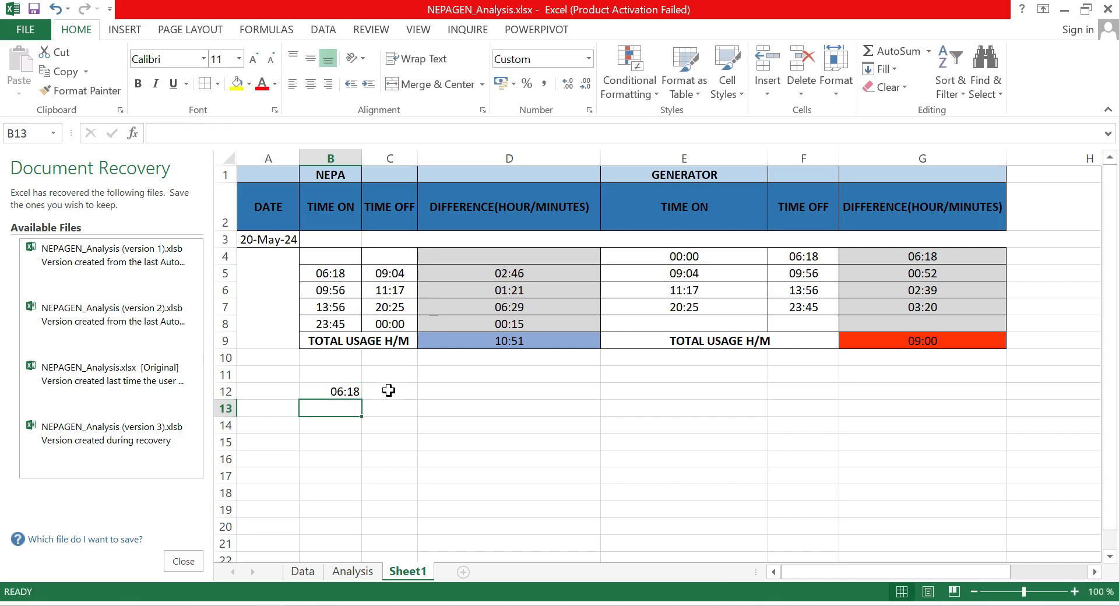
click(389, 390)
text(09:04)
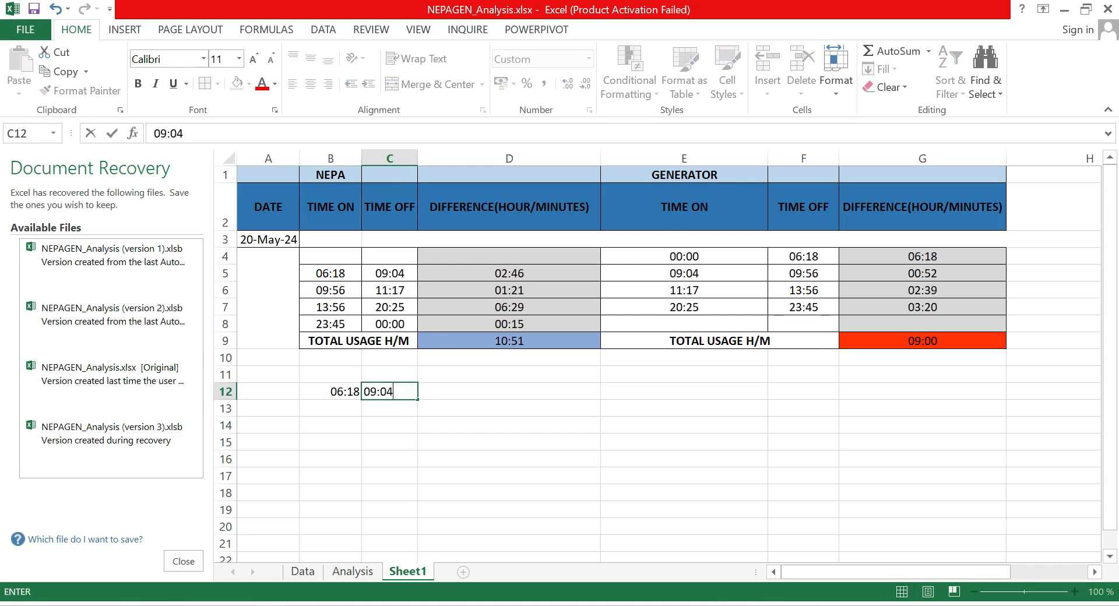
key(Return)
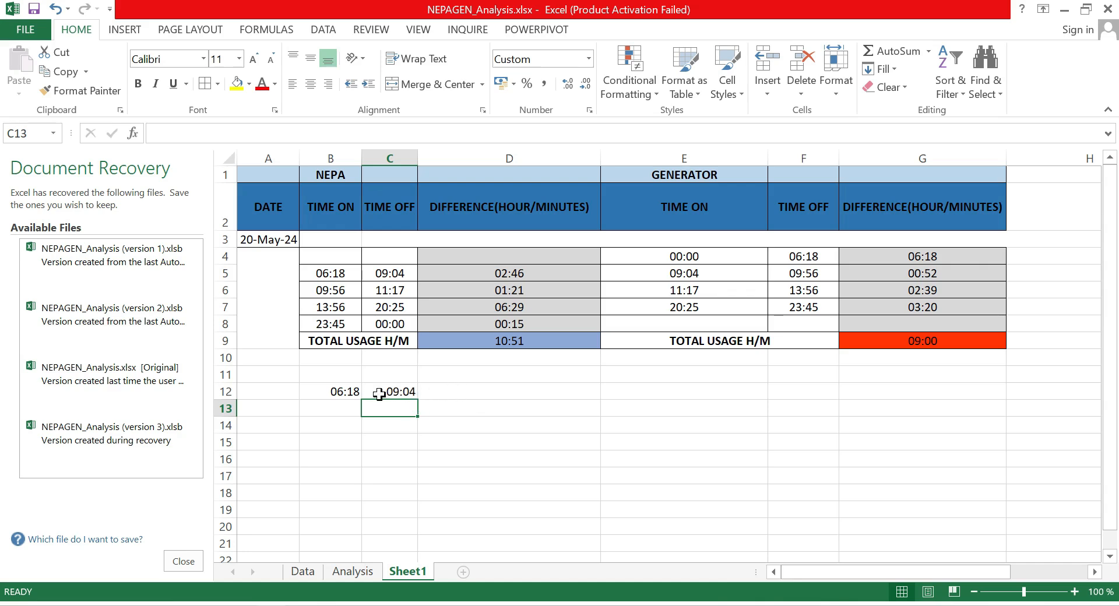
- Apply the custom number format mm:ss to the sample time in cell B12
click(342, 405)
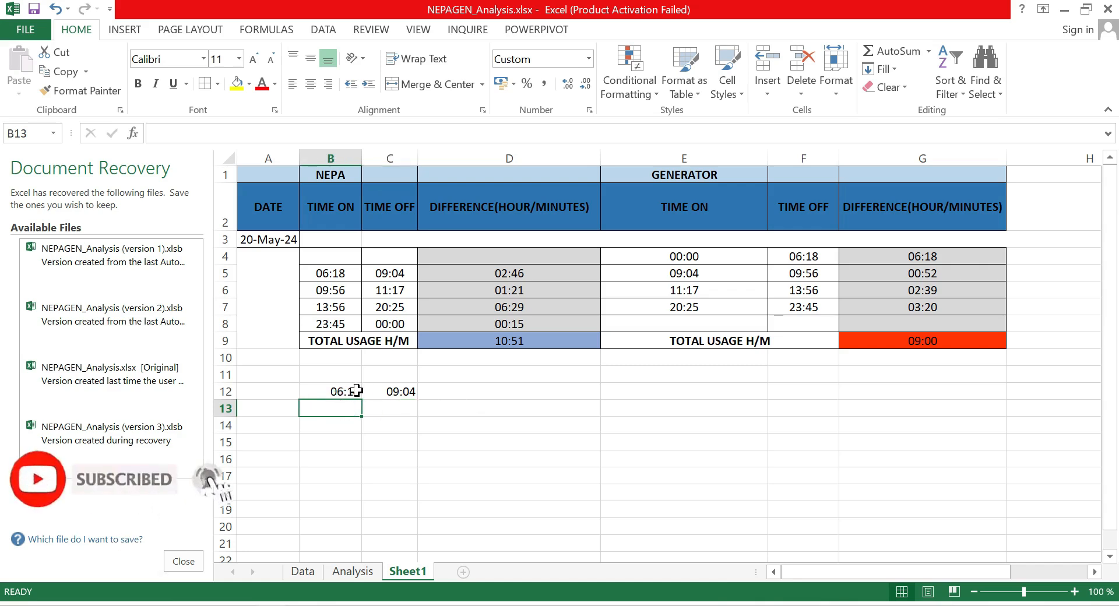
click(352, 391)
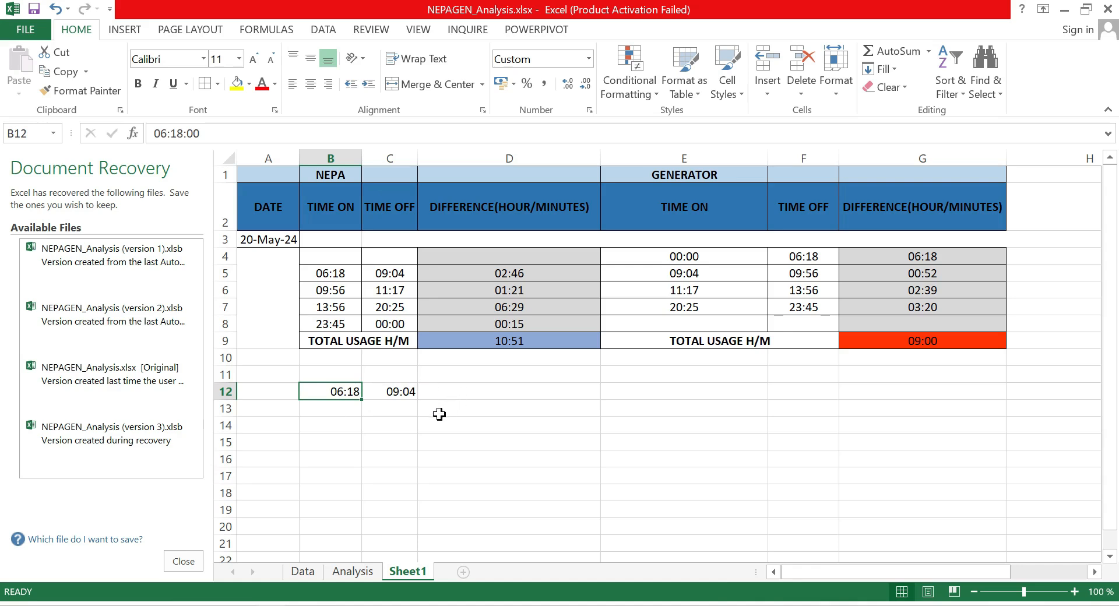
right_click(343, 394)
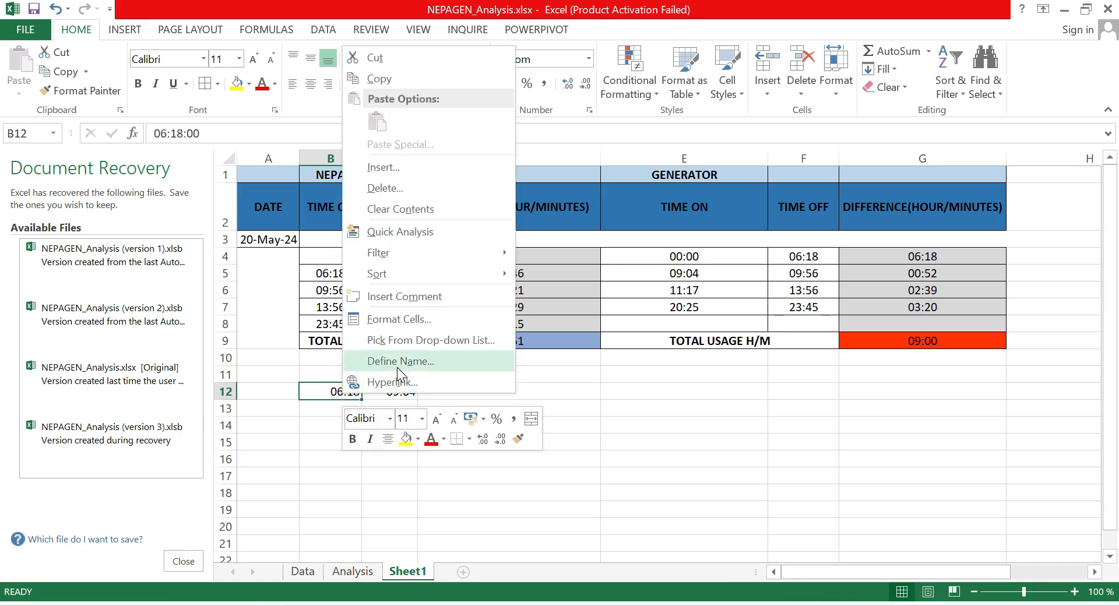
click(322, 420)
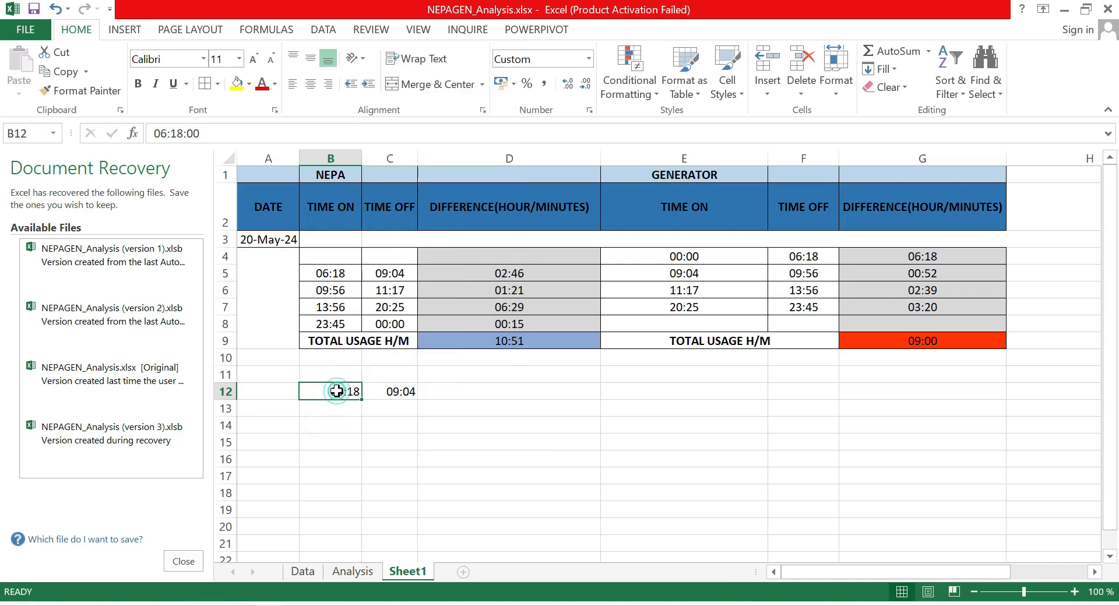
right_click(336, 394)
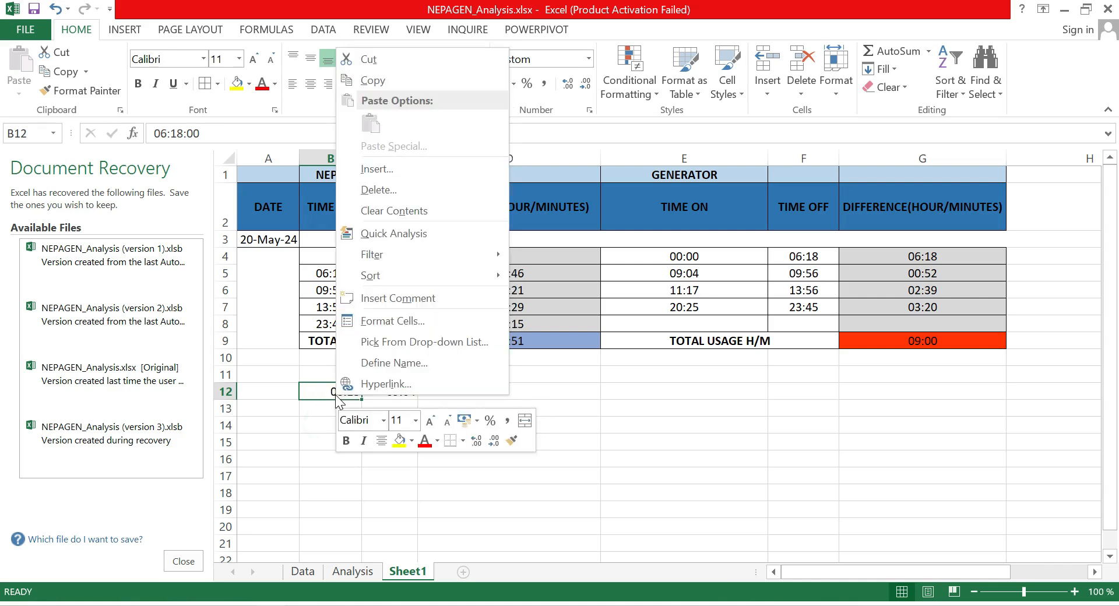
click(435, 324)
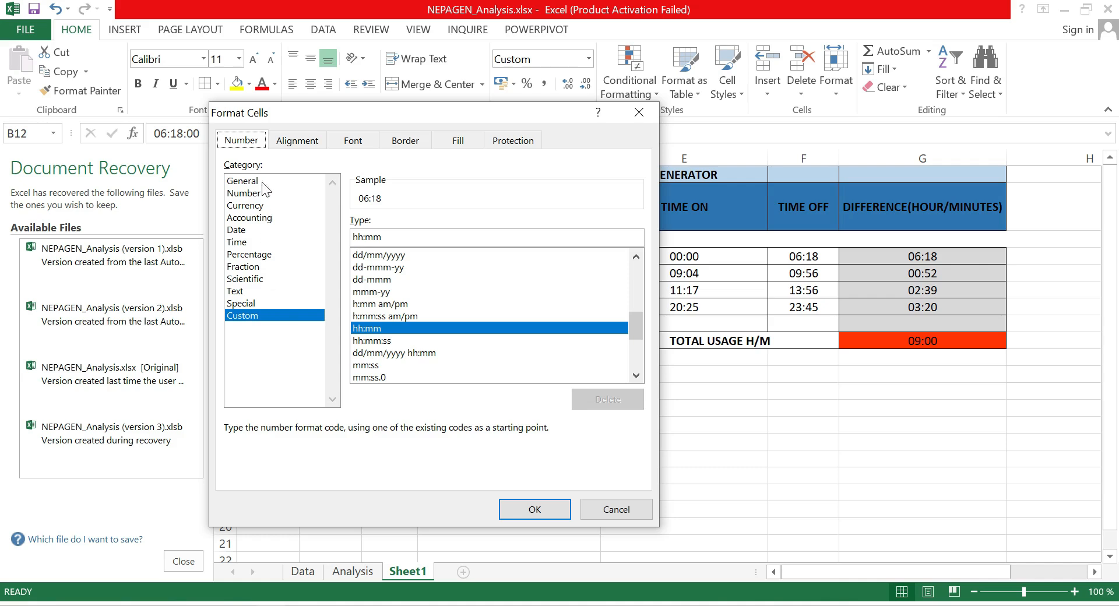
click(275, 315)
click(371, 366)
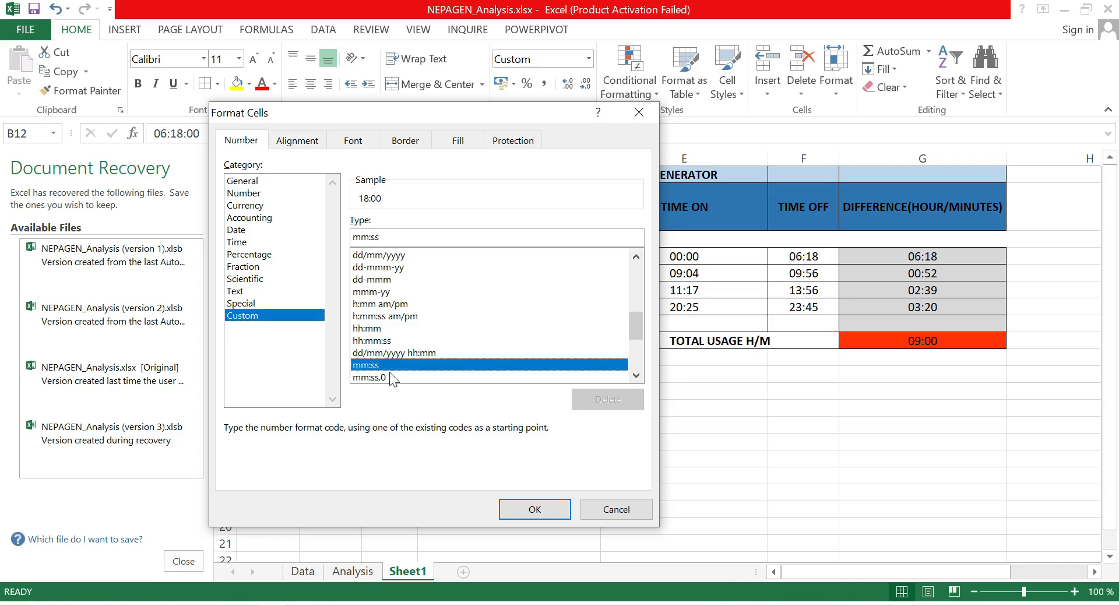
click(537, 510)
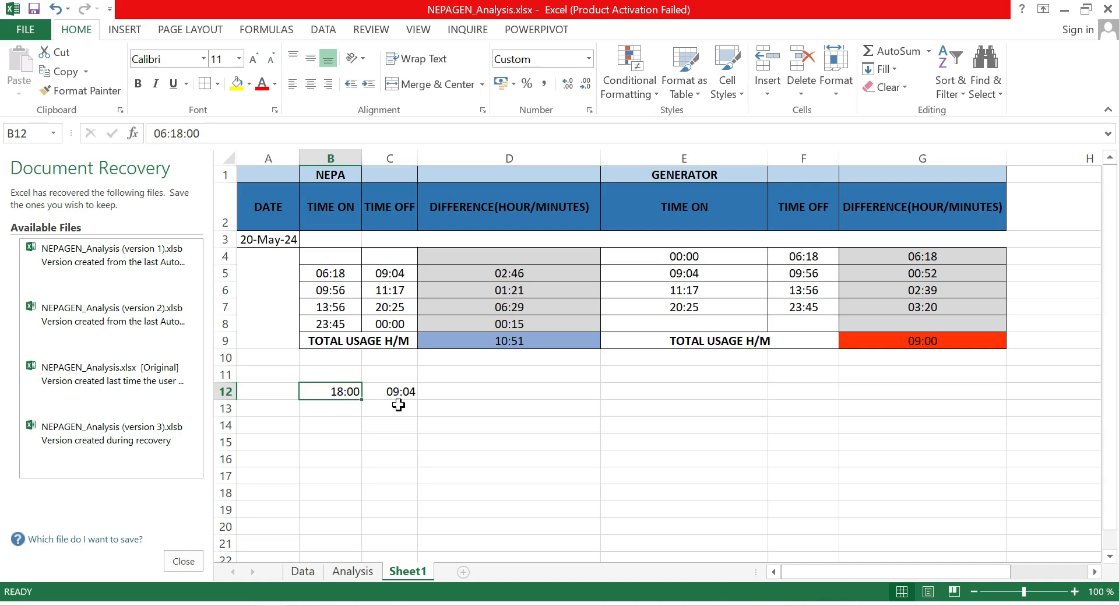
- Apply the custom number format mm:ss to the sample time off in cell C12
click(467, 396)
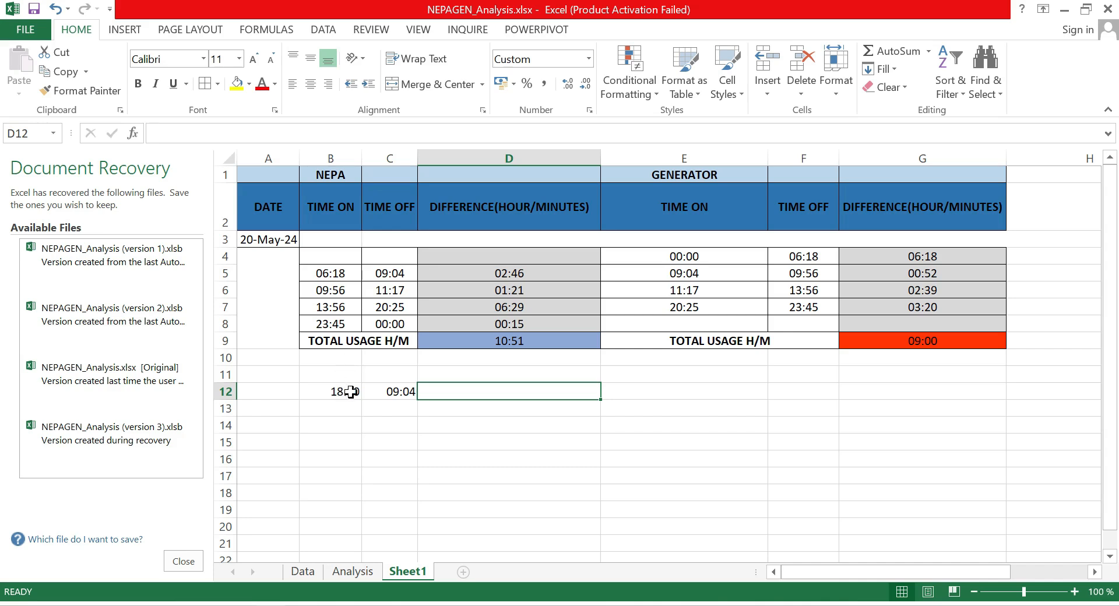
click(350, 391)
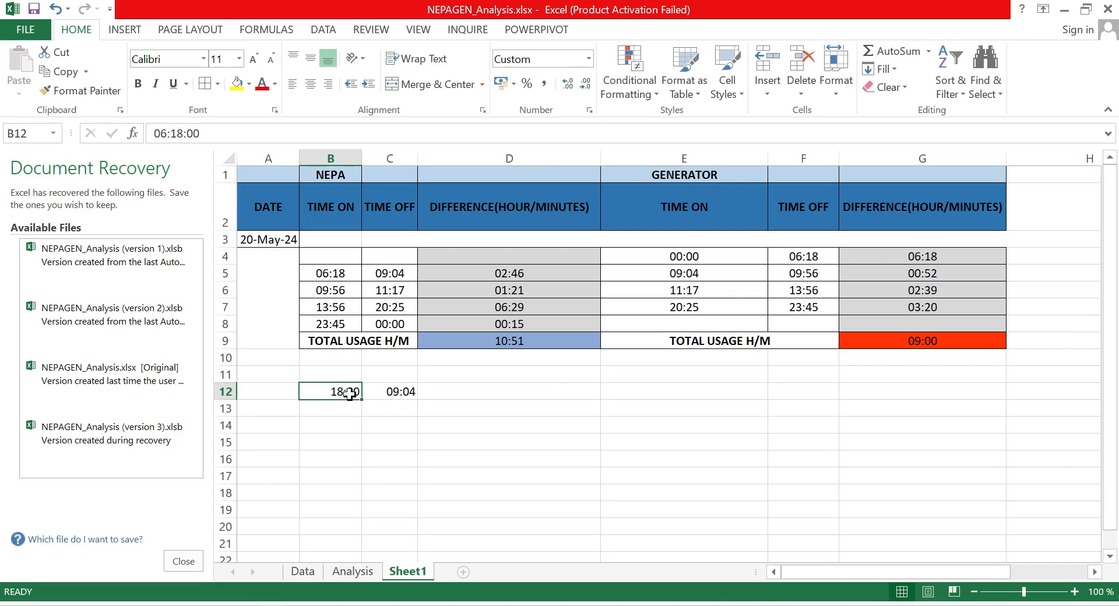
click(400, 393)
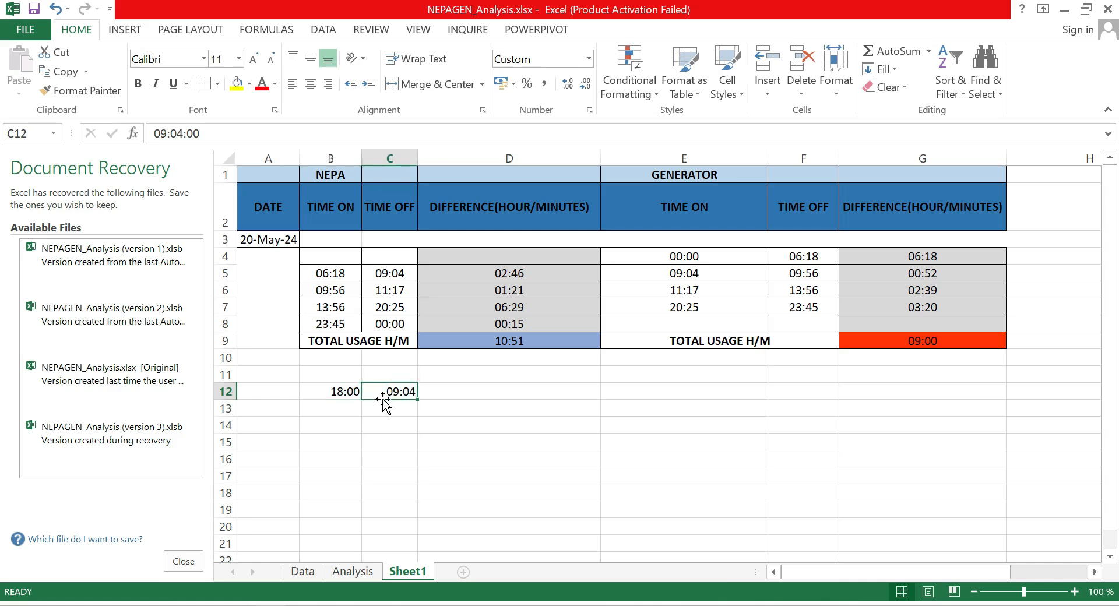
click(343, 399)
click(387, 393)
right_click(394, 395)
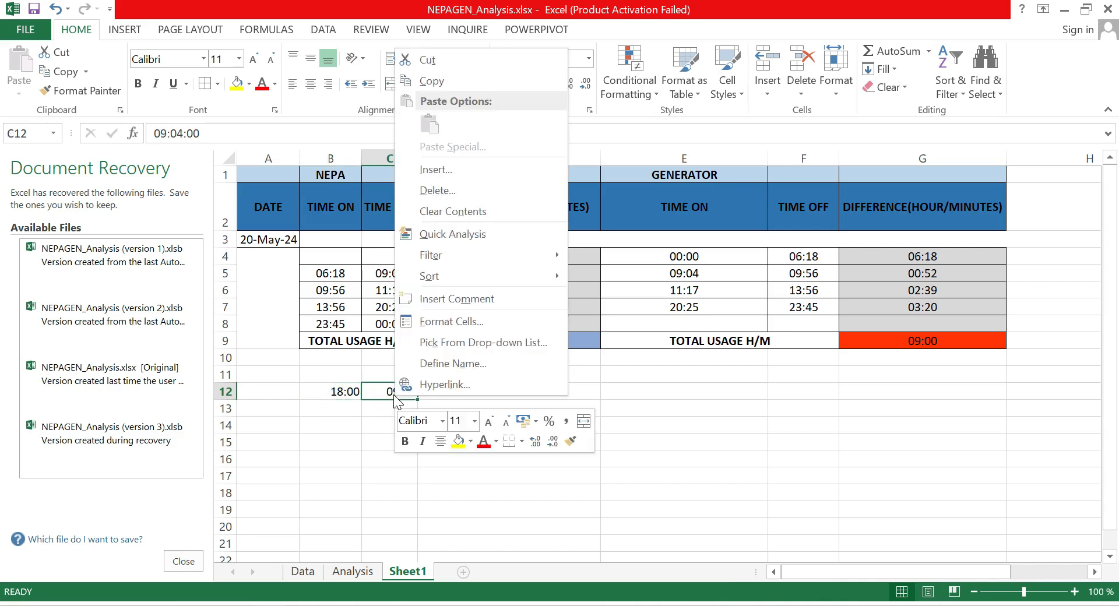
click(458, 323)
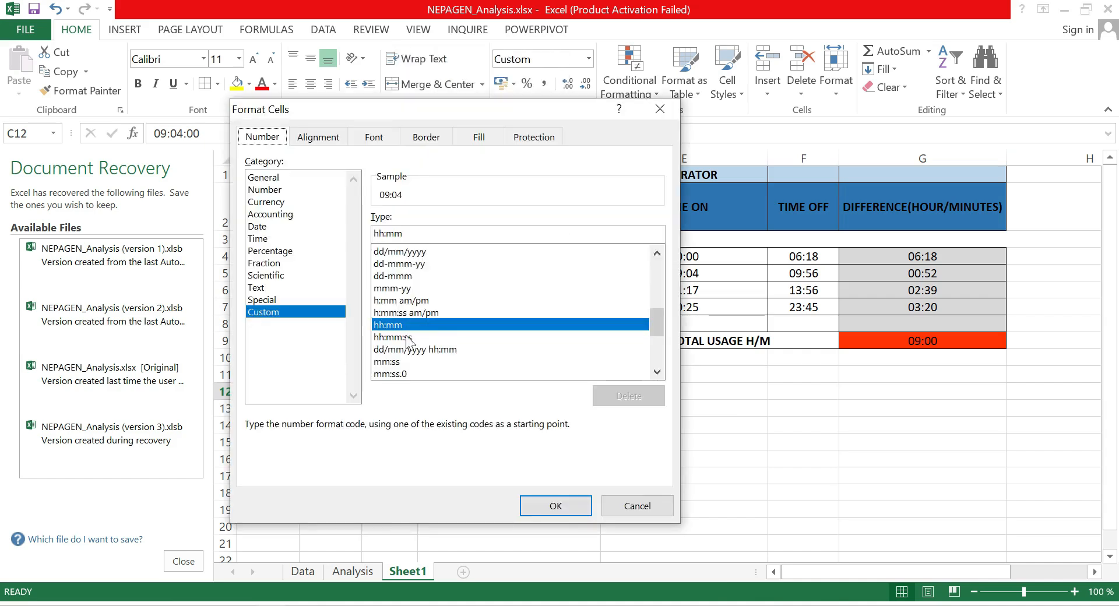
click(396, 362)
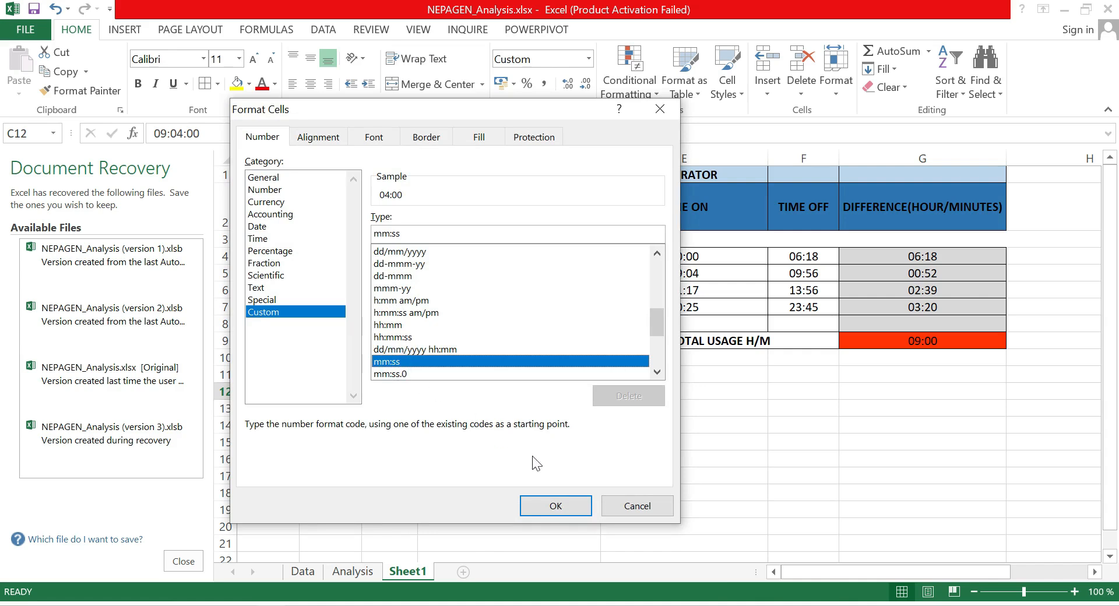
click(560, 508)
click(513, 446)
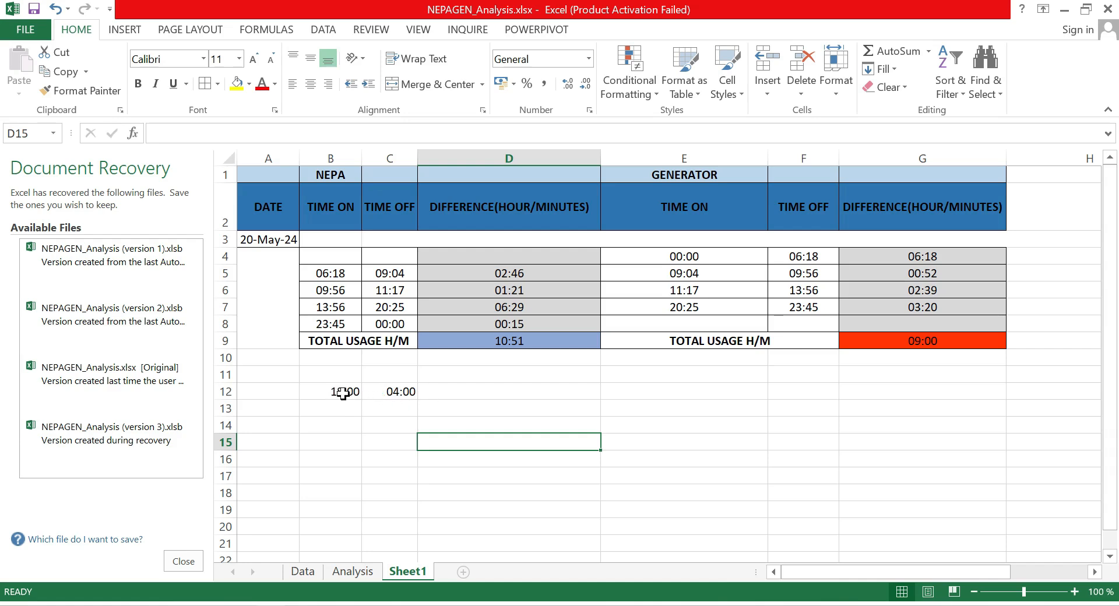
drag(340, 394, 396, 393)
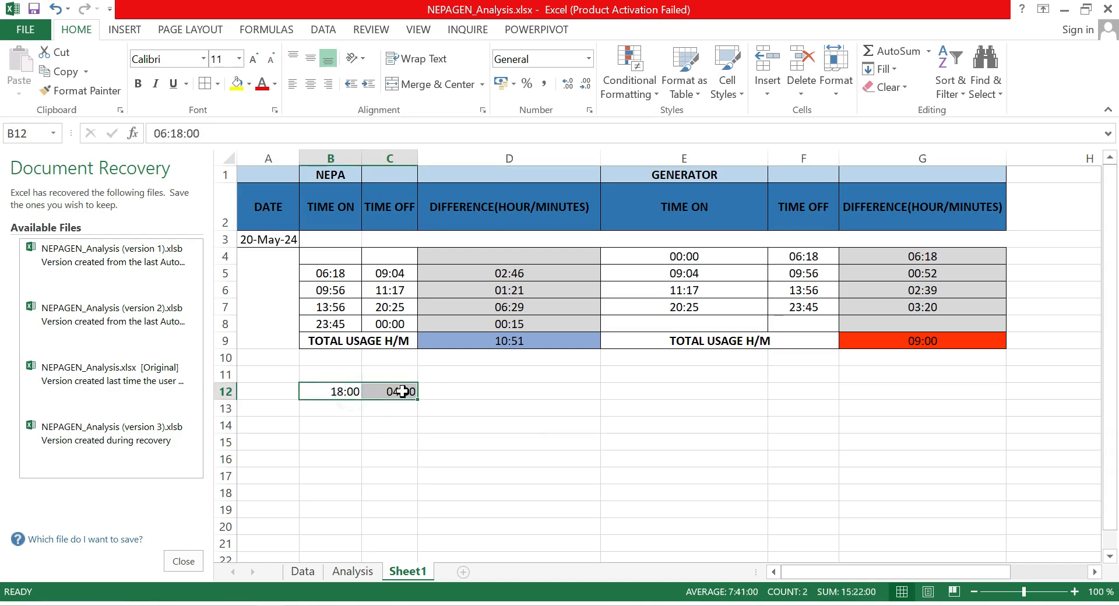
click(551, 422)
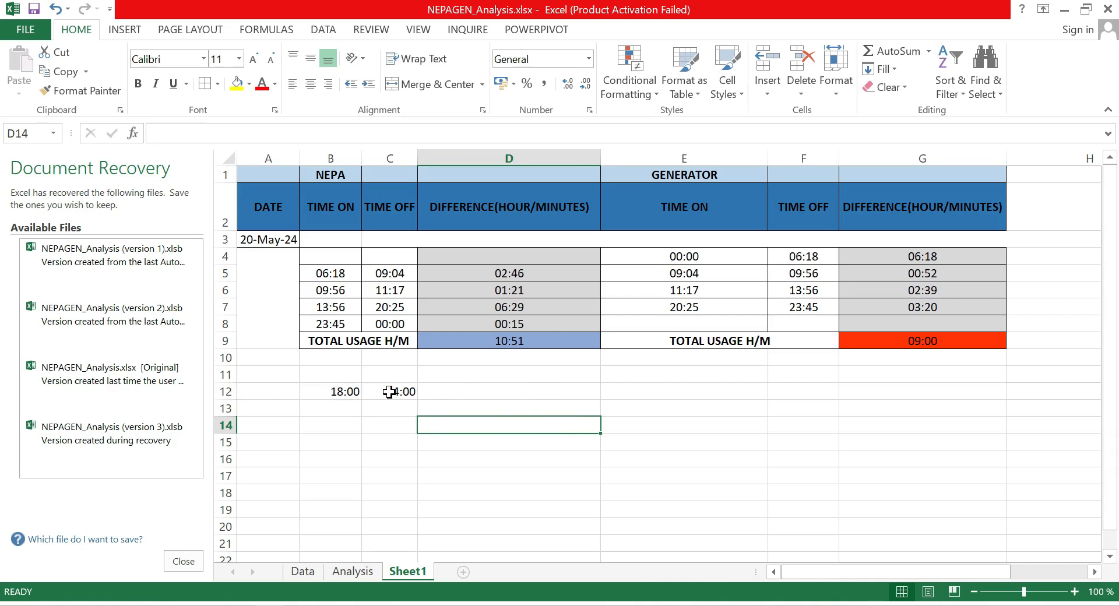
- Look through the custom number formats for the time in cell B12 and preview [h]:mm:ss
click(337, 390)
right_click(337, 390)
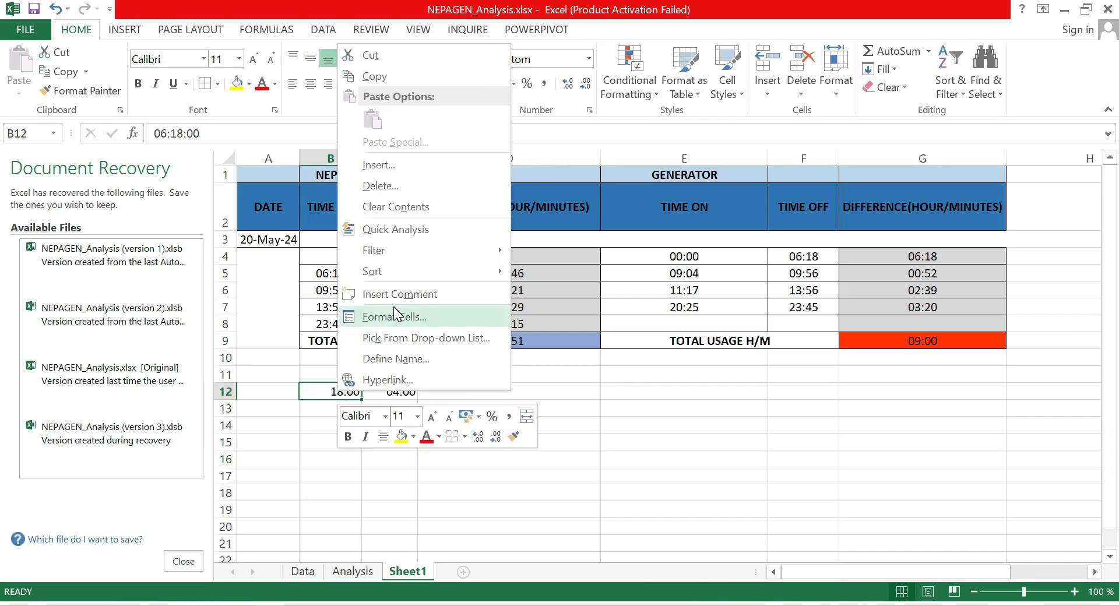
click(420, 316)
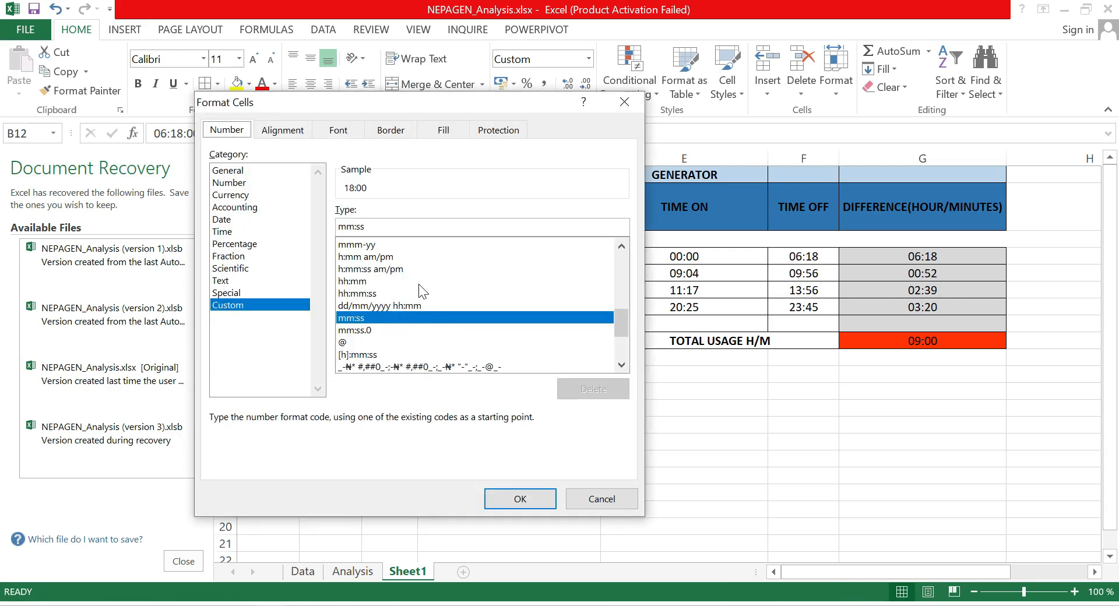
scroll(431, 309, down, 1)
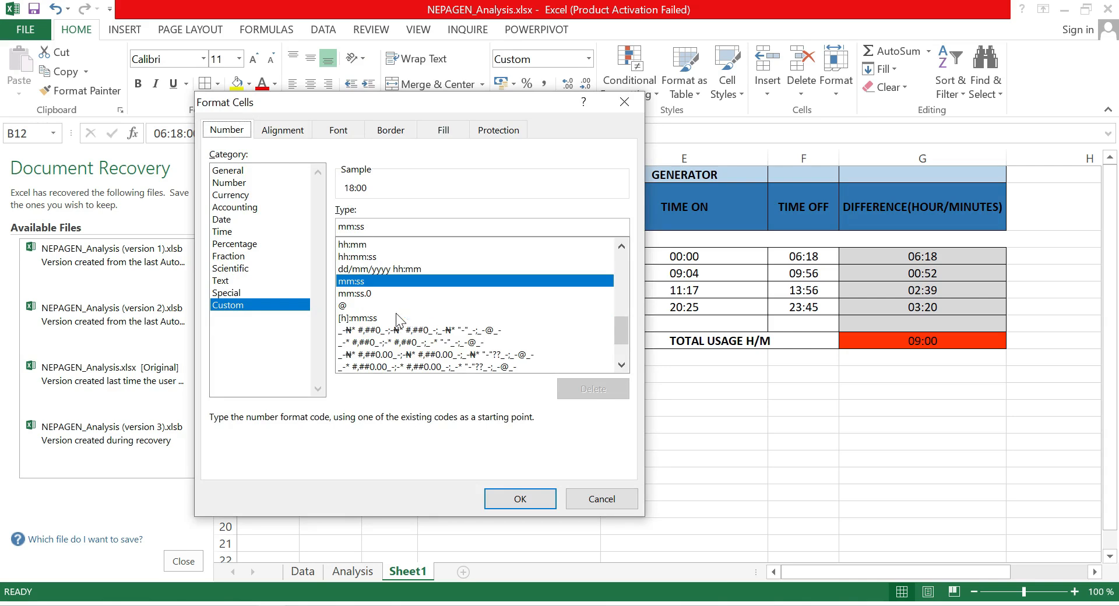
scroll(406, 313, down, 1)
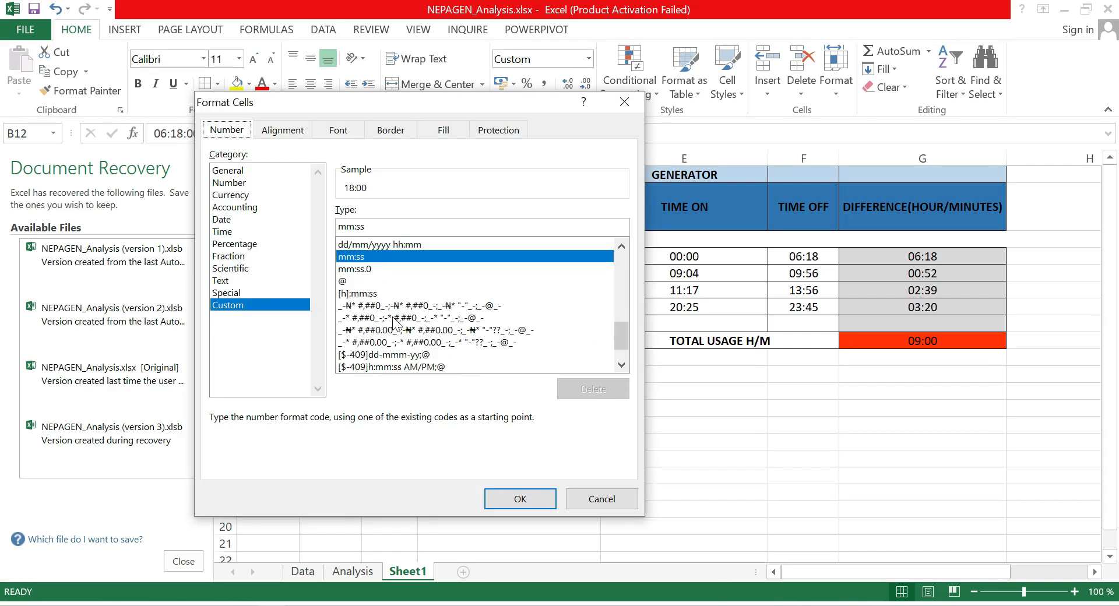
scroll(394, 314, down, 1)
scroll(405, 347, up, 1)
scroll(376, 295, up, 1)
scroll(367, 271, up, 2)
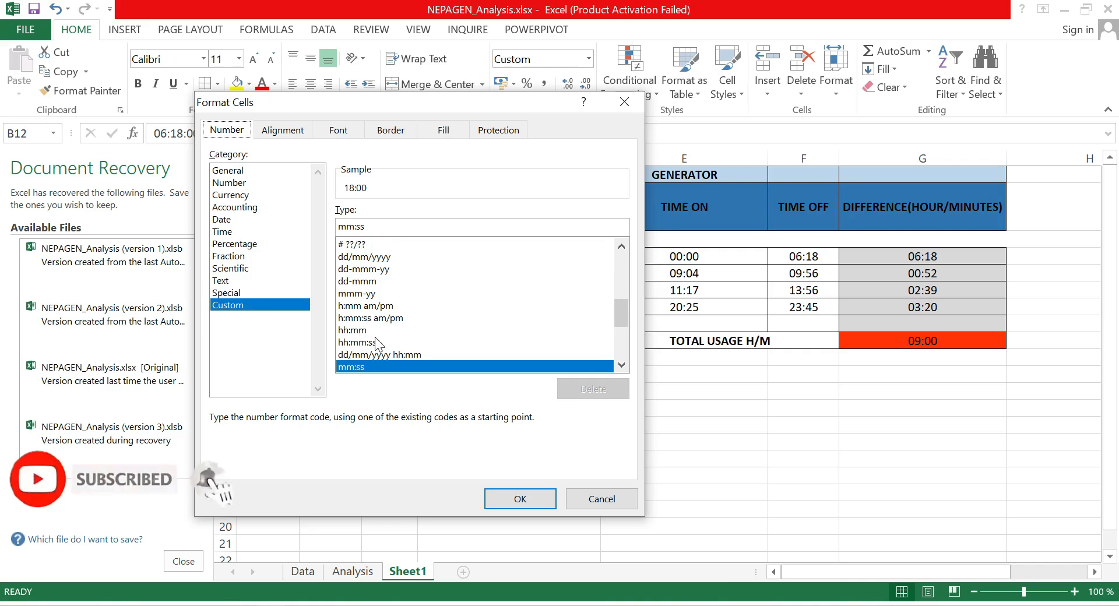
scroll(381, 338, down, 2)
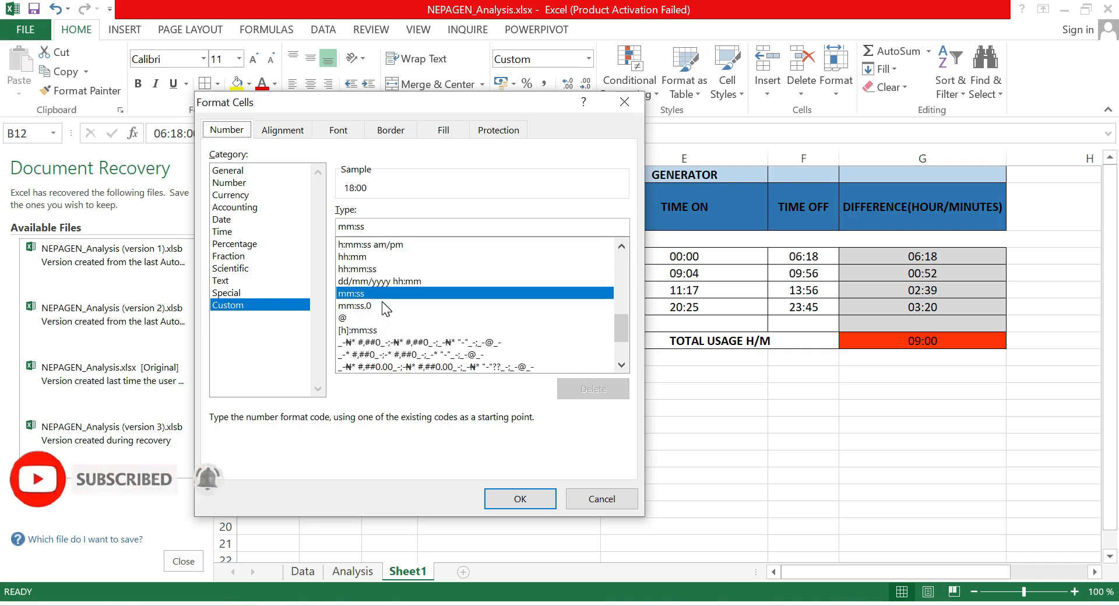
scroll(382, 302, down, 2)
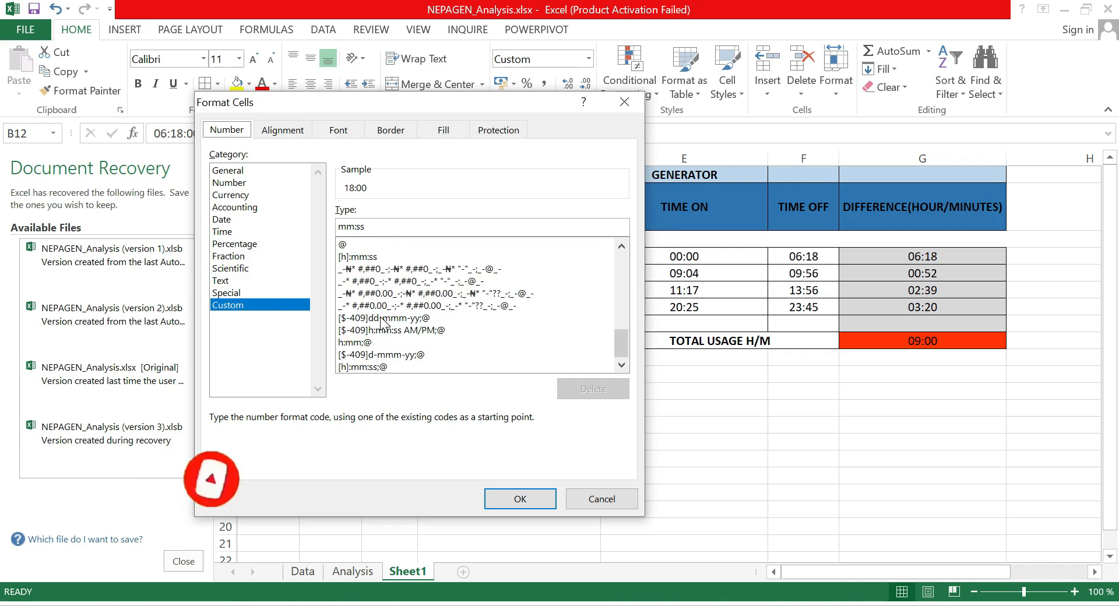
click(370, 257)
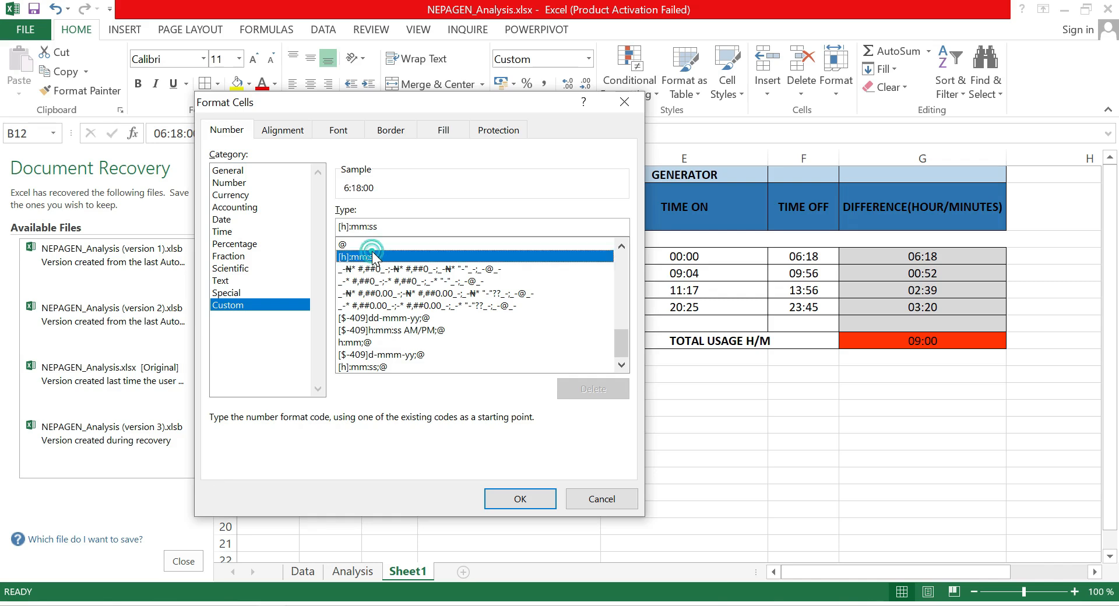
- Apply the custom number format hh:mm to the sample time on in cell B12
drag(321, 107, 519, 122)
scroll(599, 375, up, 1)
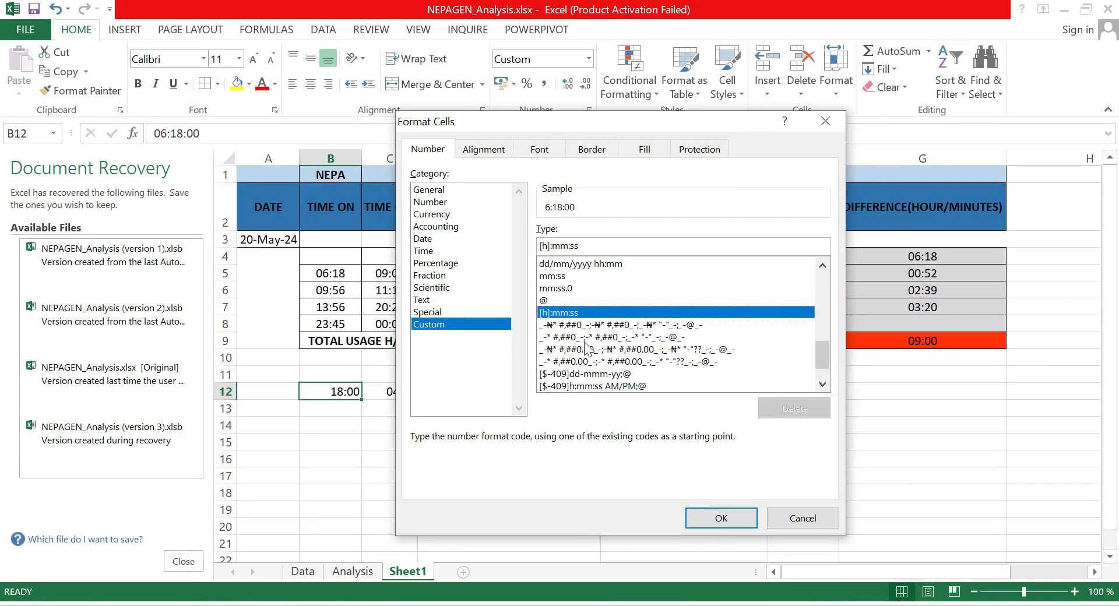
scroll(590, 309, up, 4)
scroll(585, 324, down, 2)
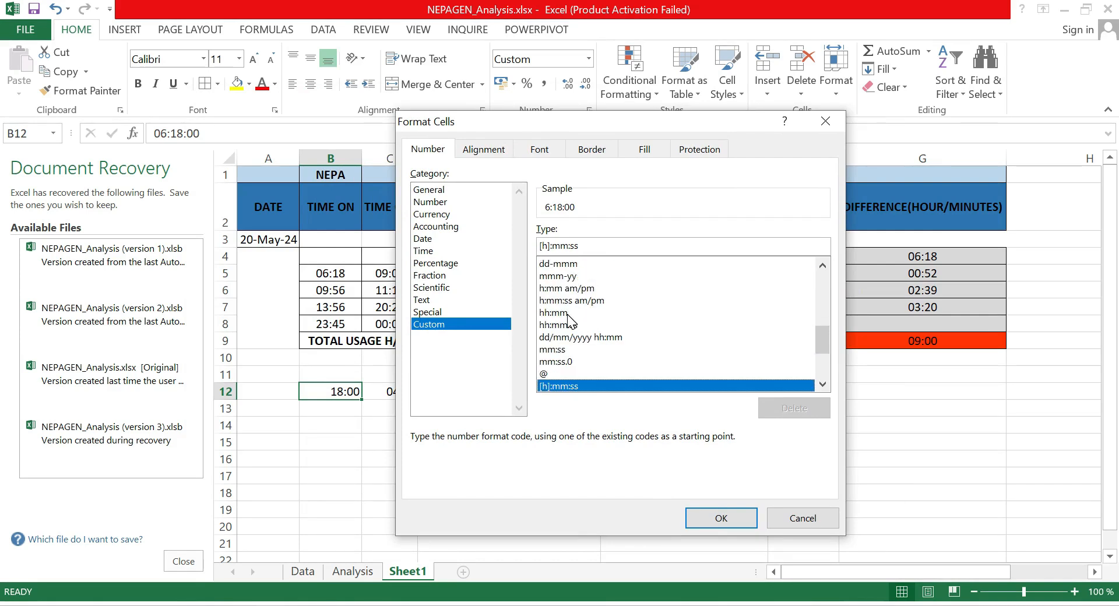
click(559, 313)
click(704, 517)
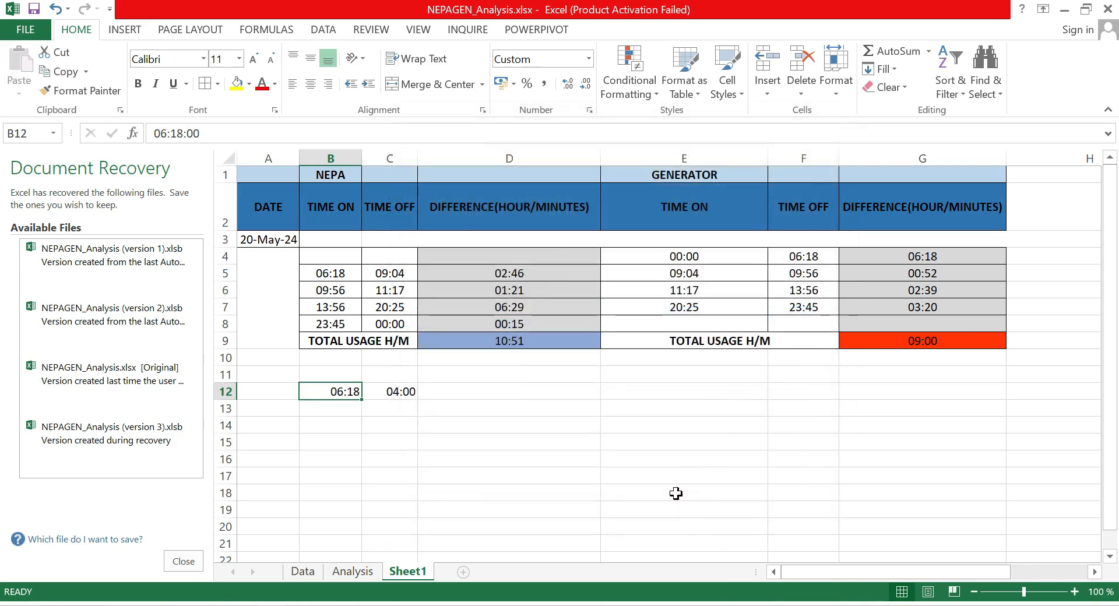
- Change the custom number format of cell B12 to hh:mm:ss so the time includes seconds
right_click(335, 389)
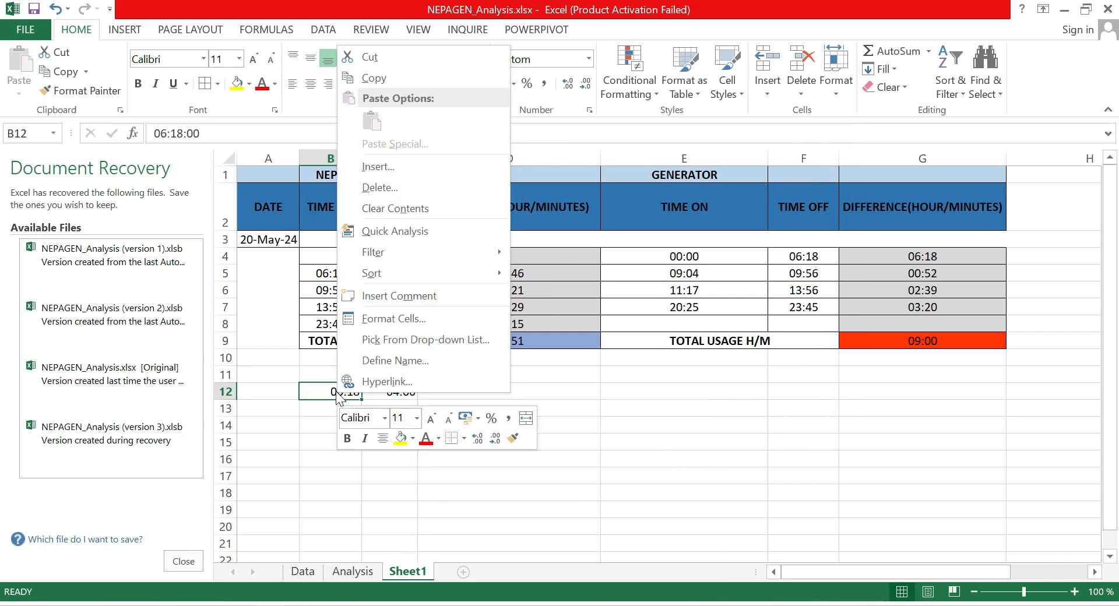
click(399, 320)
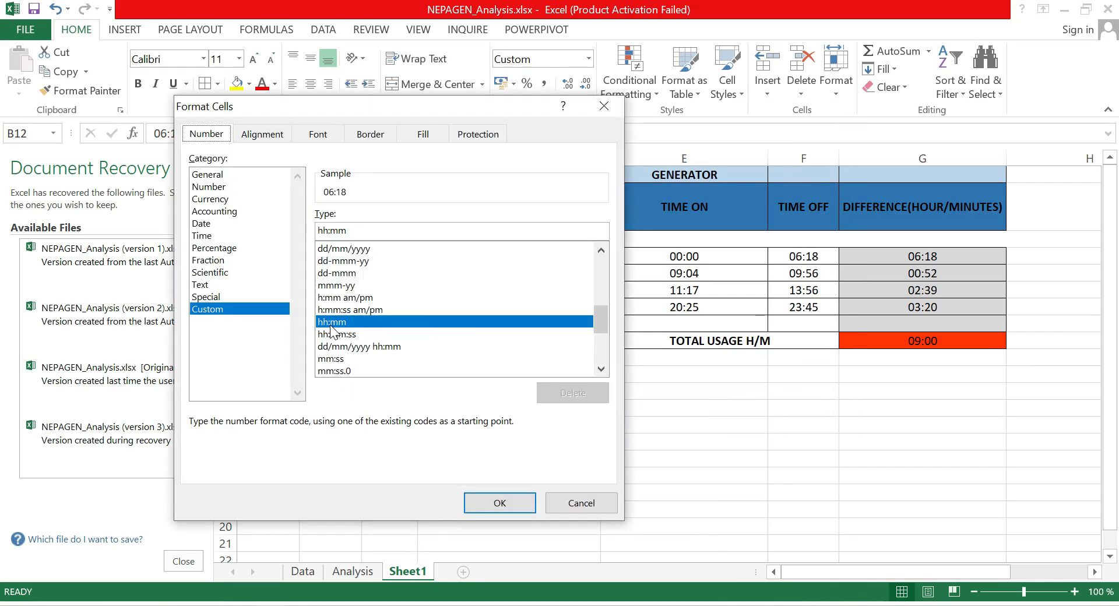
drag(312, 111, 635, 119)
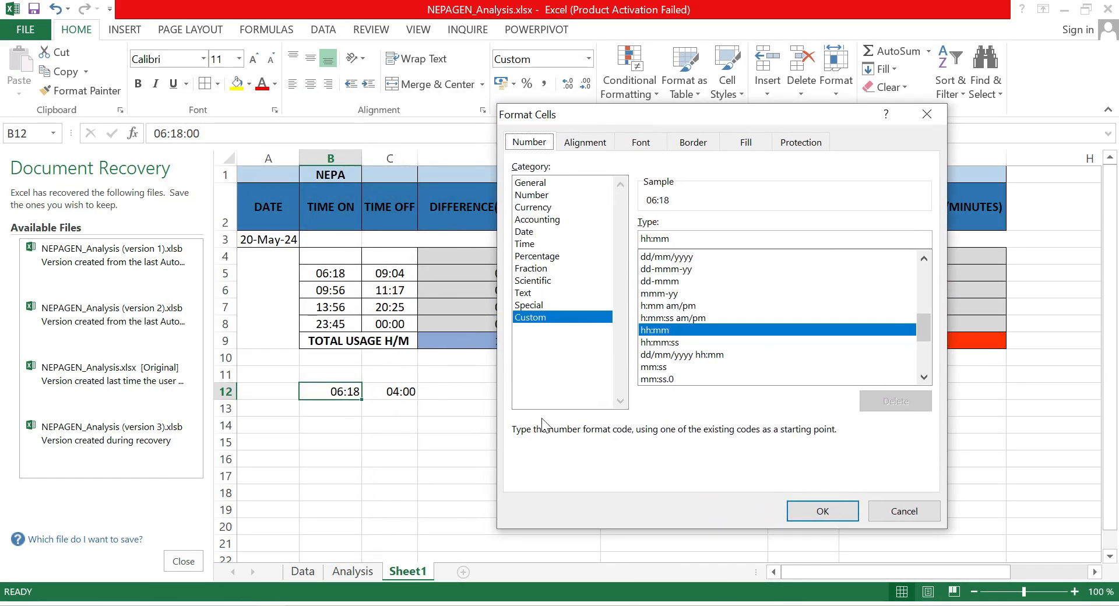
click(655, 343)
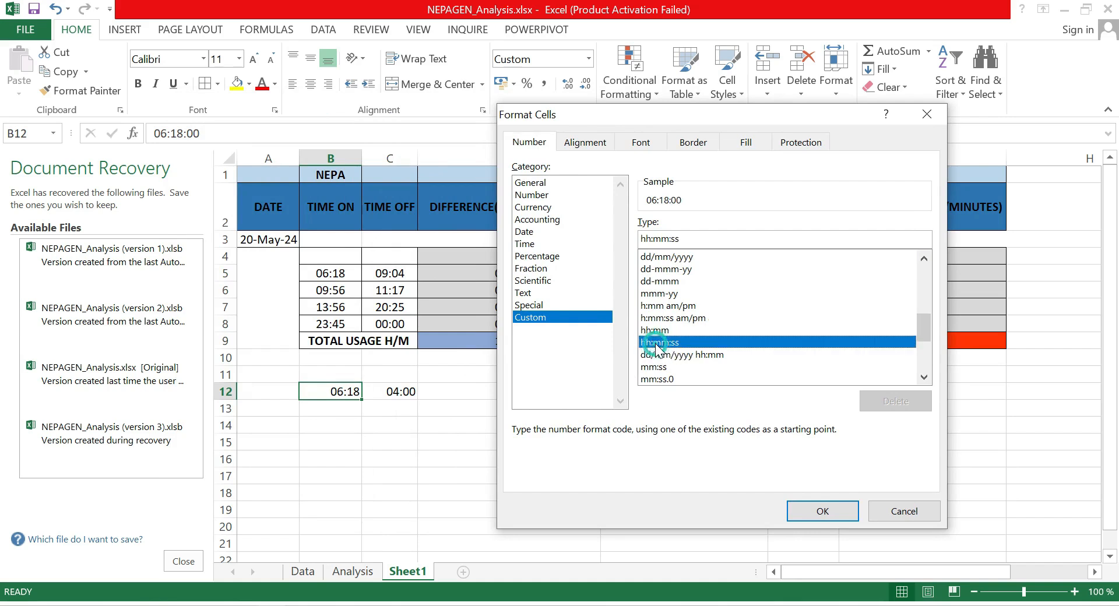
click(806, 516)
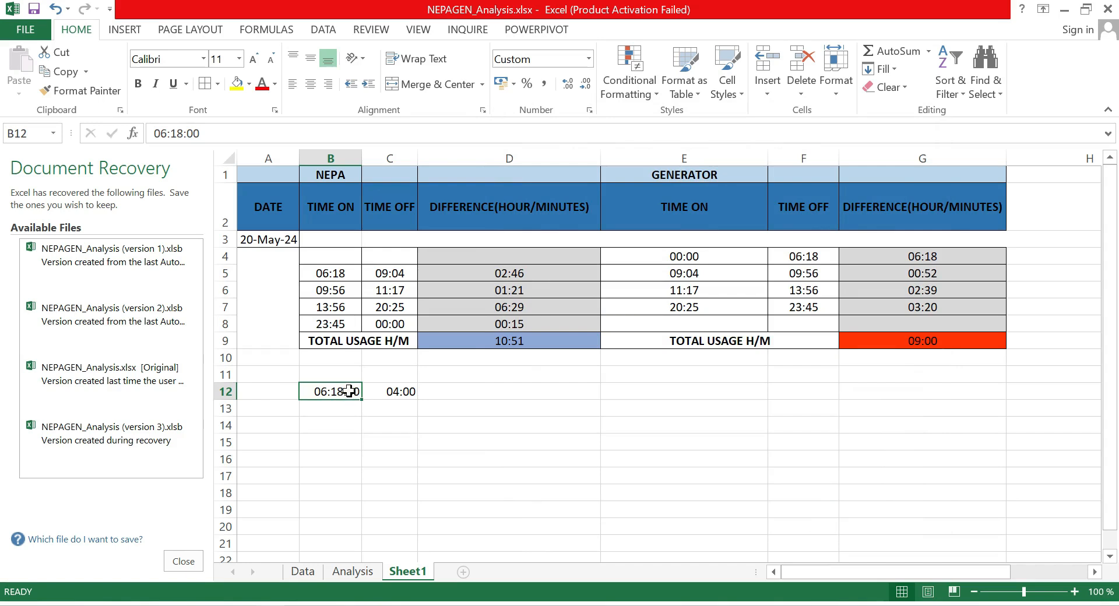
- Apply the 12-hour custom number format h:mm:ss am/pm to the time in cell B12
right_click(329, 390)
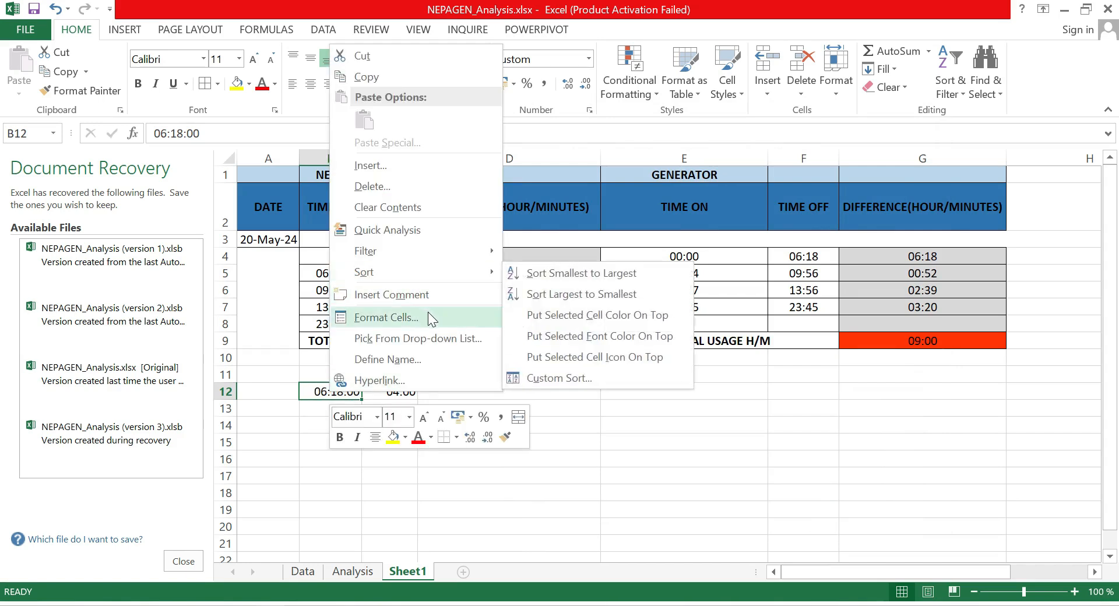
click(421, 317)
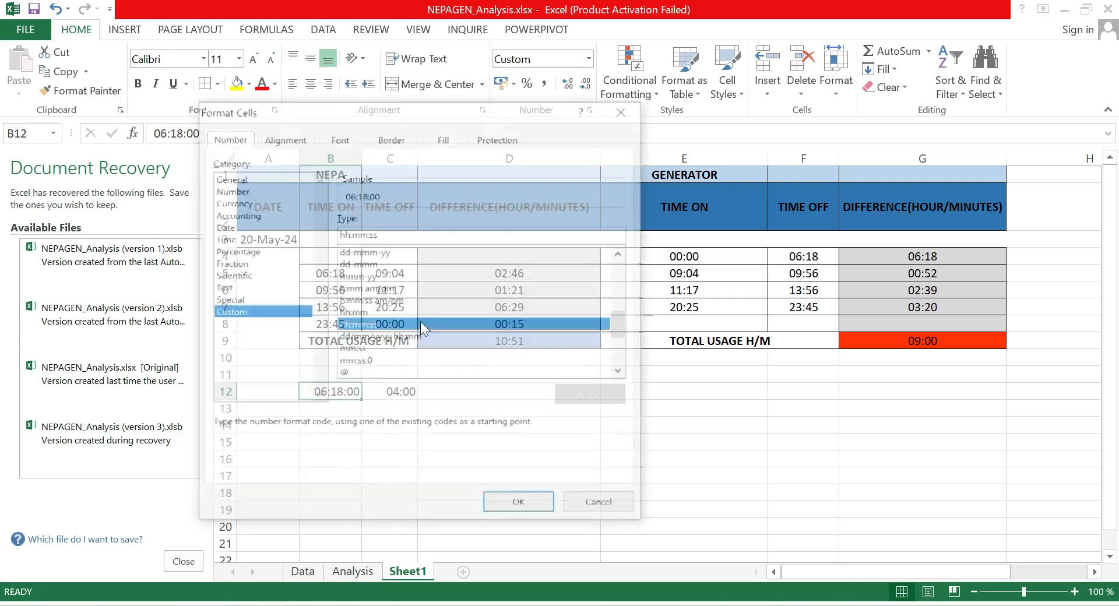
click(362, 313)
drag(332, 110, 522, 97)
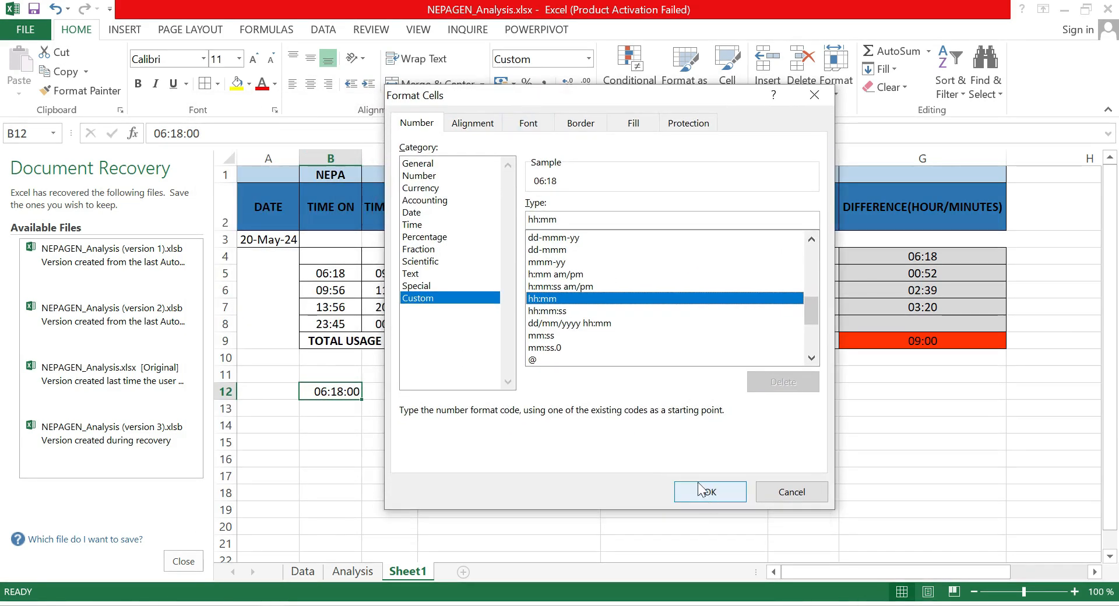
click(557, 286)
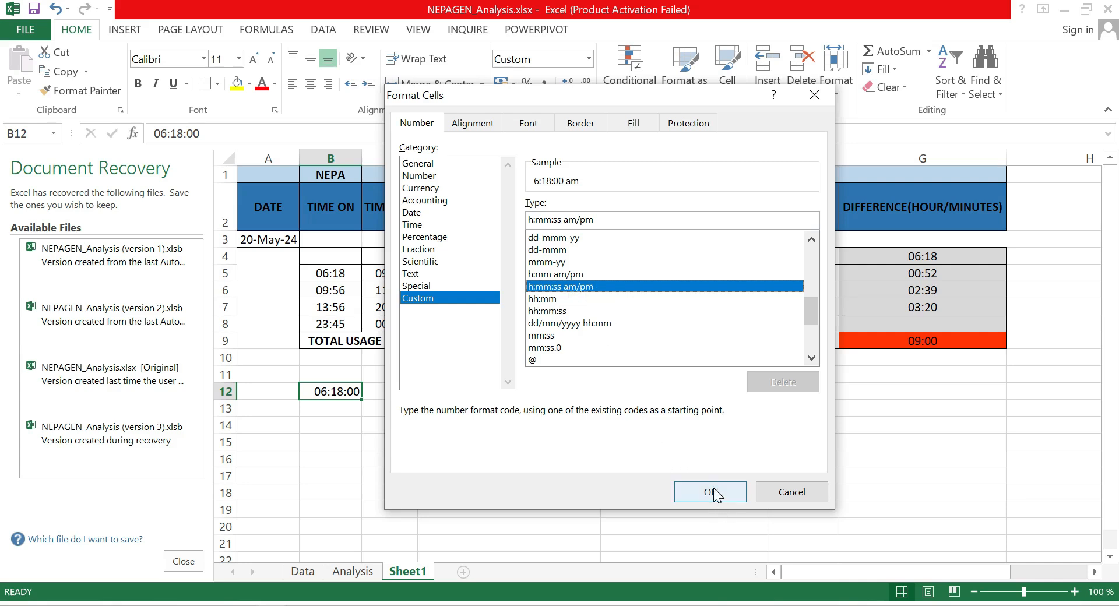
click(685, 486)
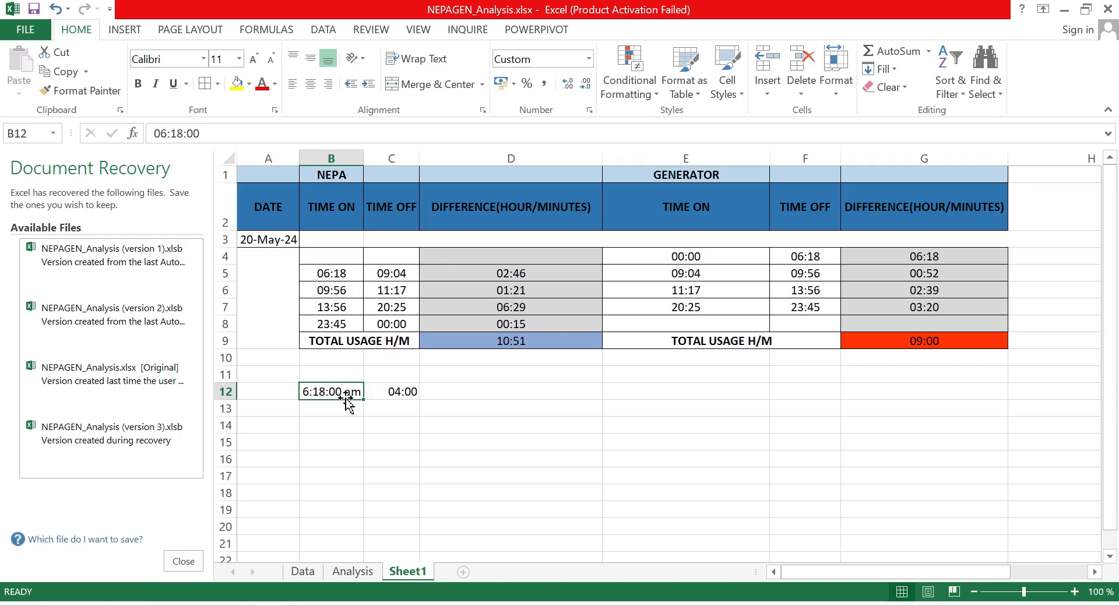
- Change the hour of the time in cell B12 to 21, keeping the minutes and seconds at 18:00
double_click(309, 391)
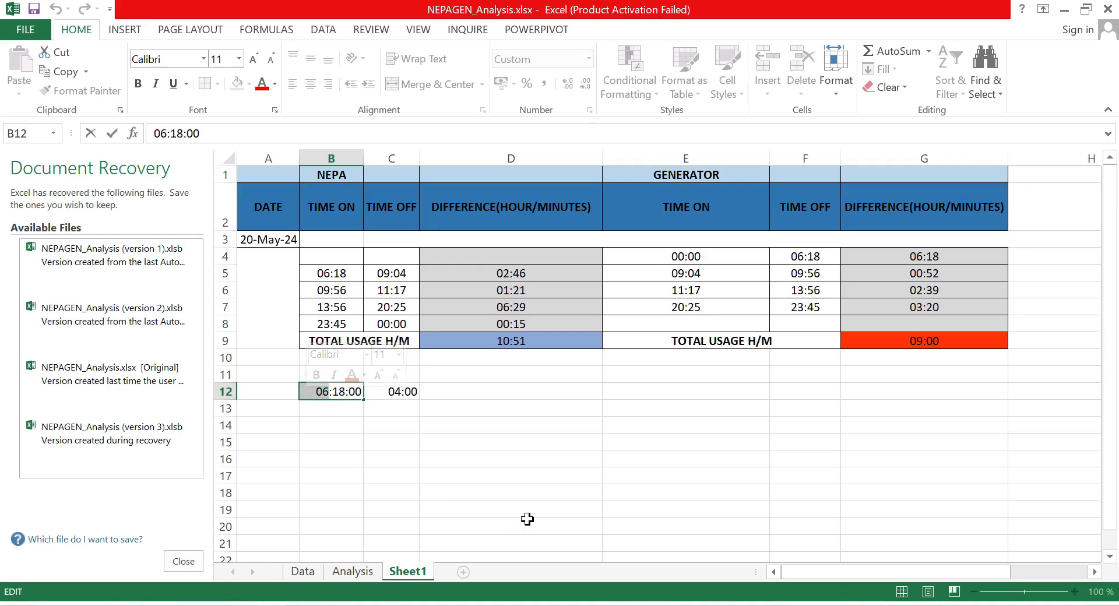
key(BackSpace)
key(BackSpace)
text(21)
key(Return)
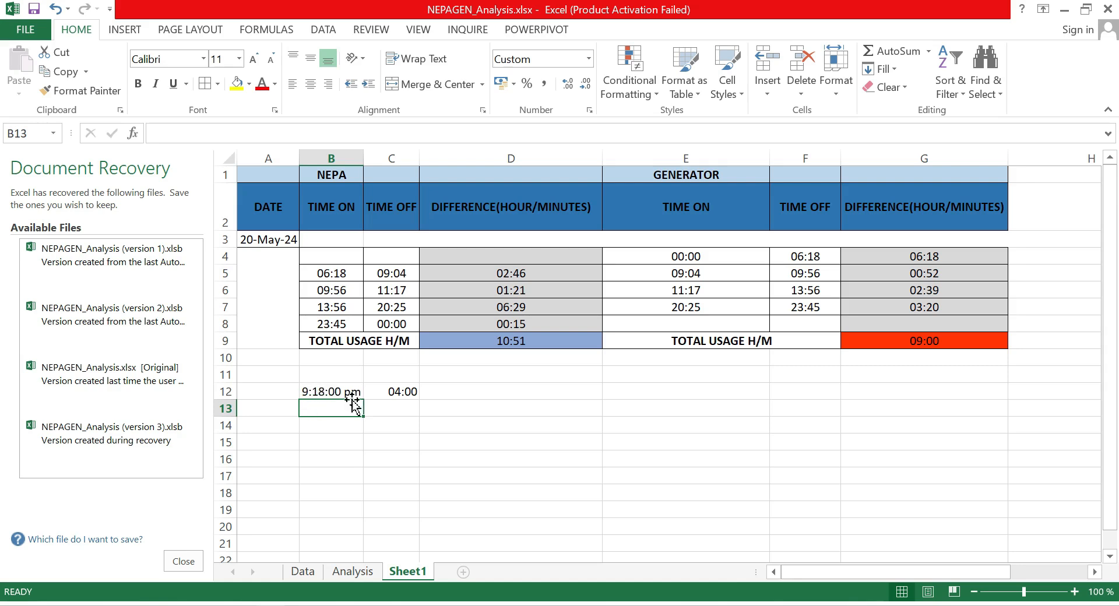
click(333, 460)
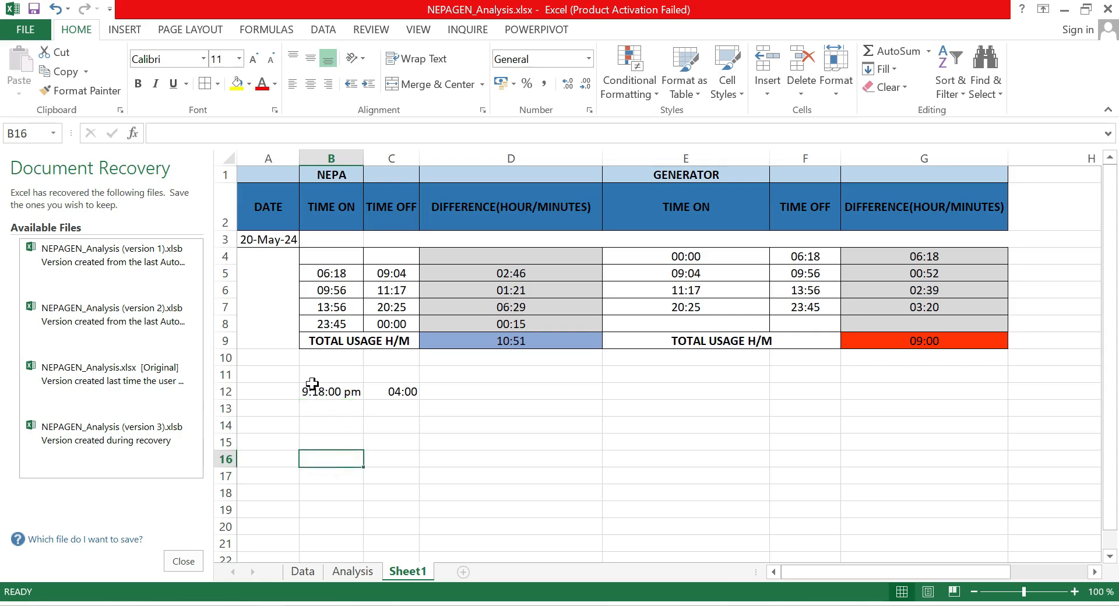
- Set the time in cell B12 back to the 24-hour custom number format hh:mm
click(329, 390)
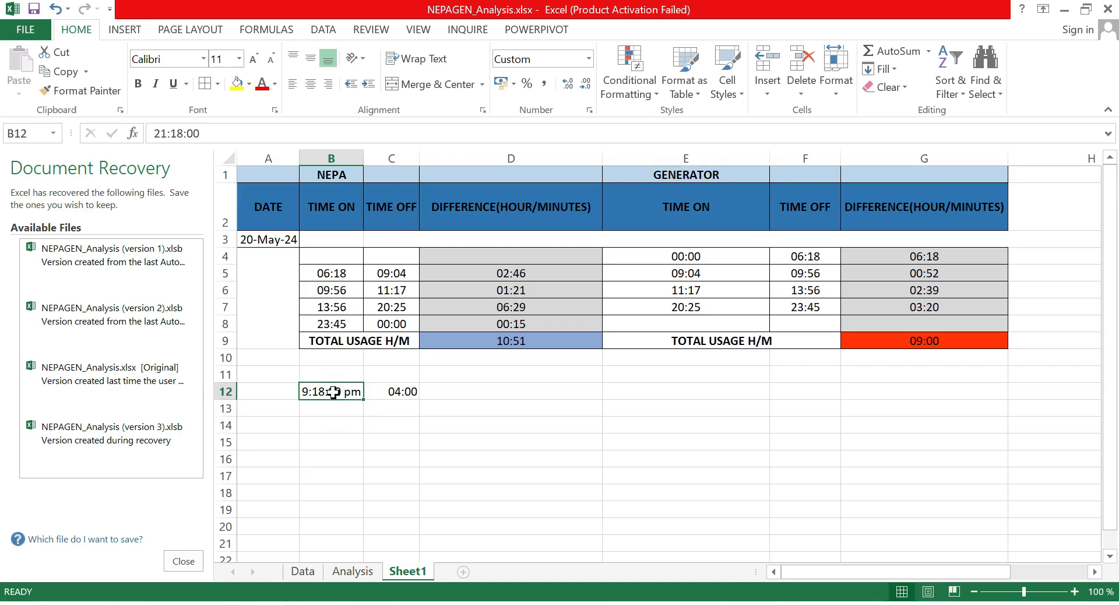
right_click(332, 392)
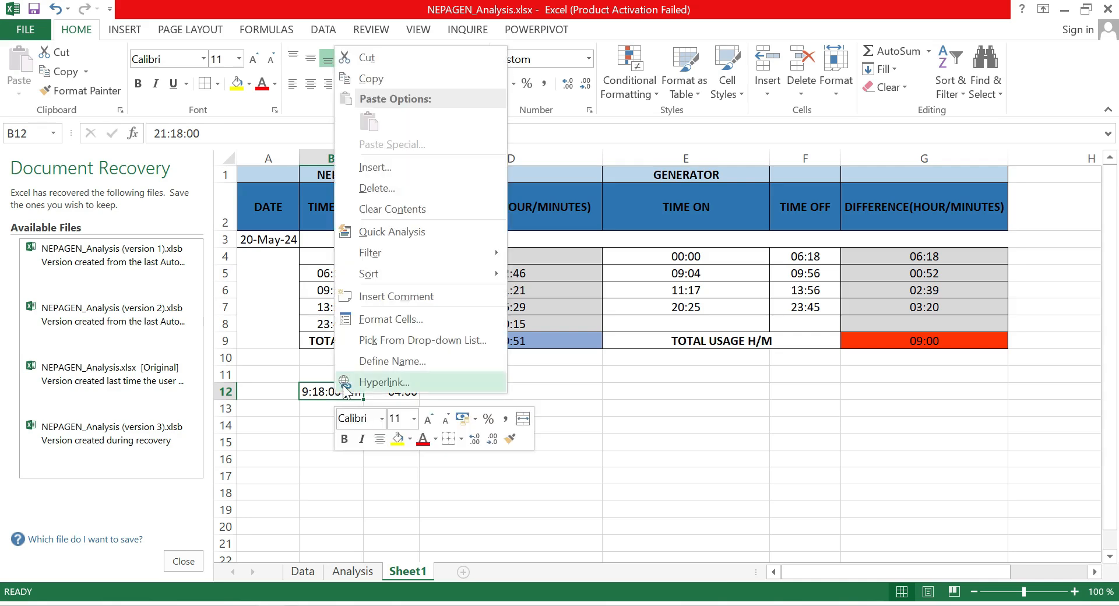
click(426, 315)
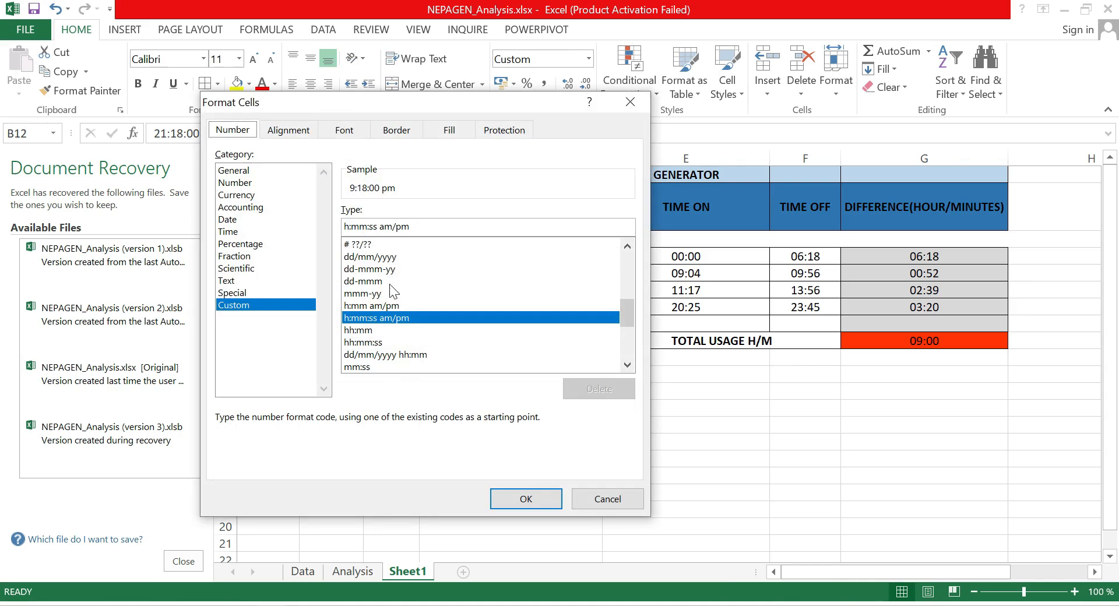
drag(359, 105, 542, 116)
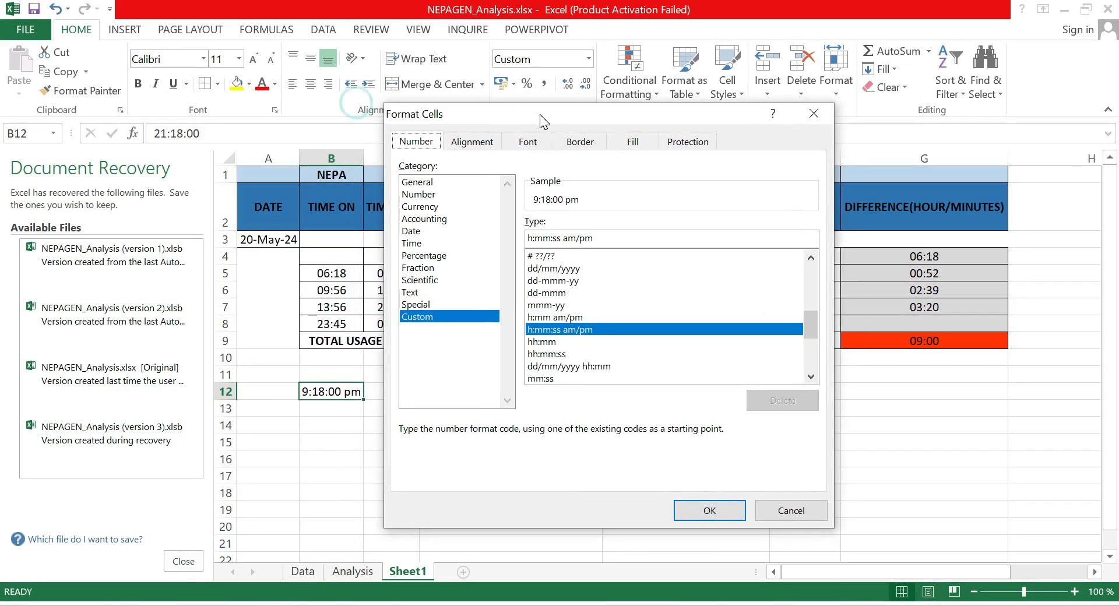
click(546, 342)
click(709, 510)
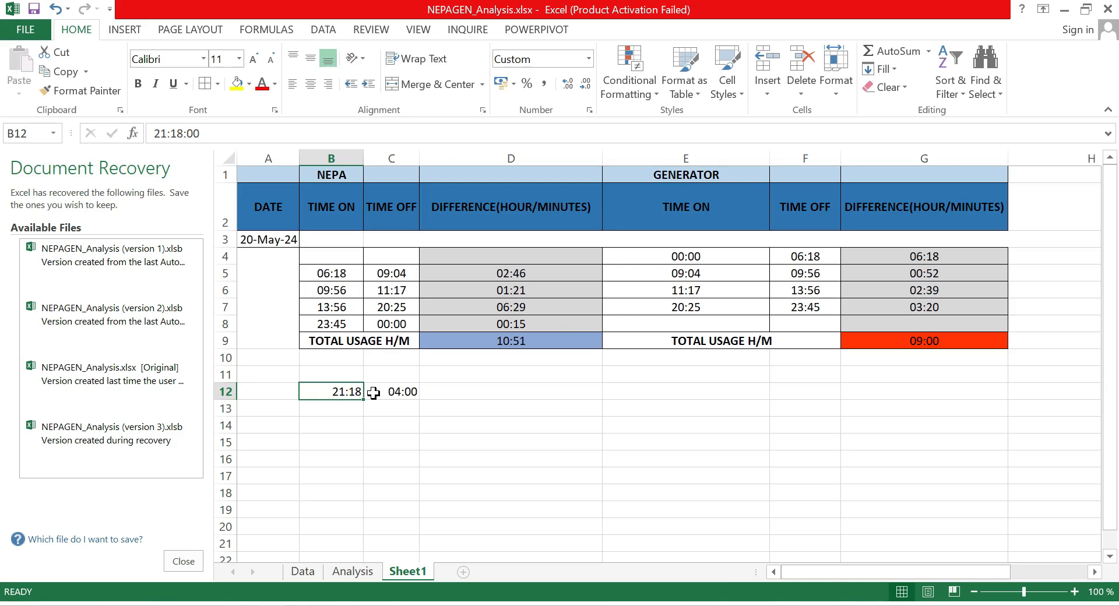
- Enter the midnight time as 24:00 in cell B13 below the sample time on
click(340, 410)
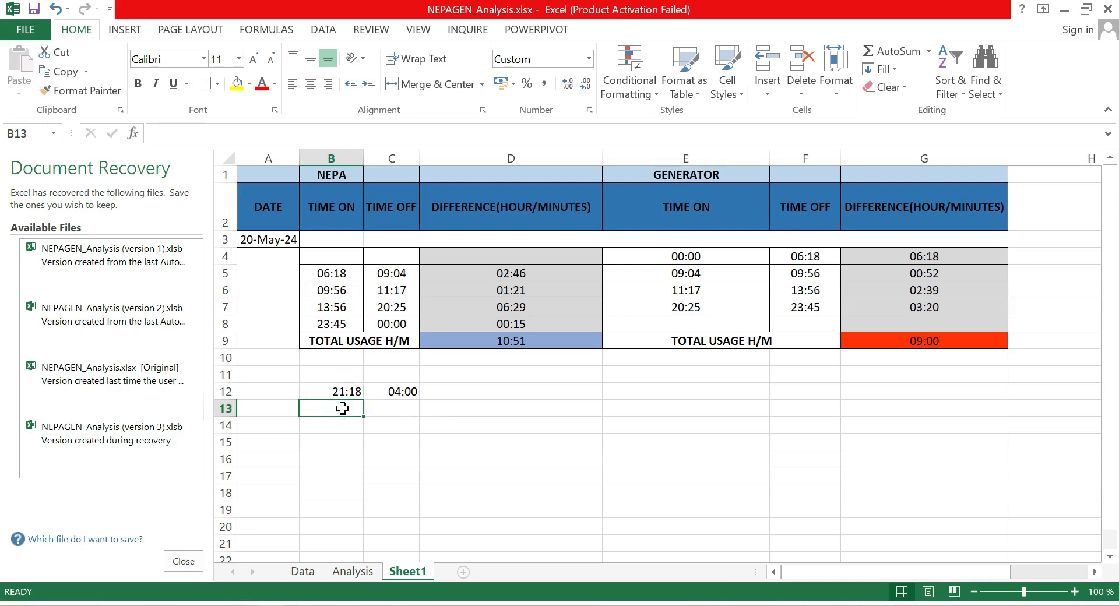
text(2)
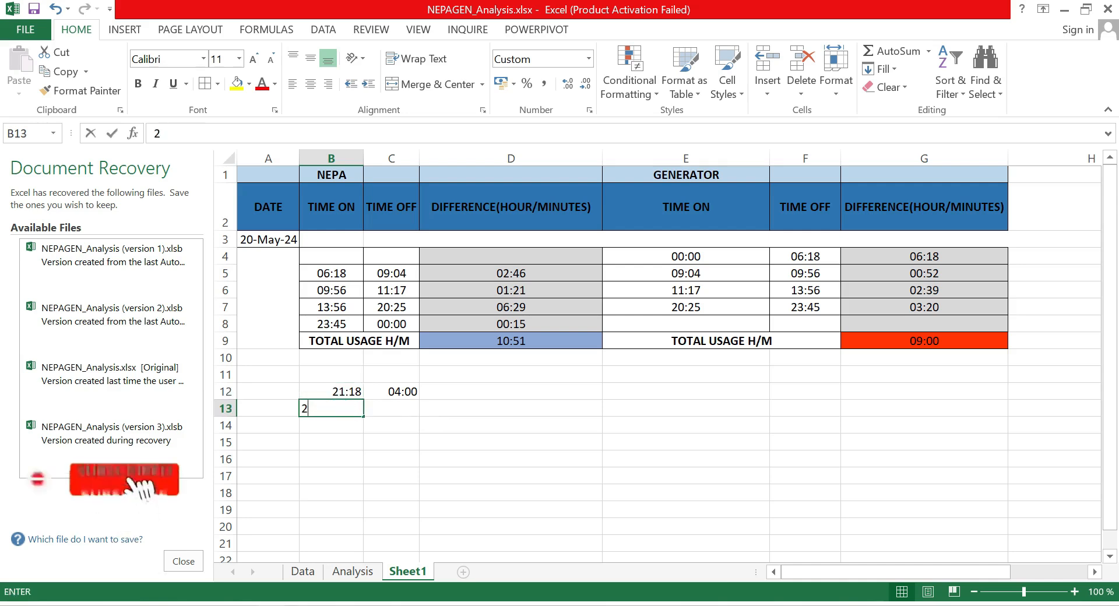
text(4:00)
key(ctrl+Return)
key(Return)
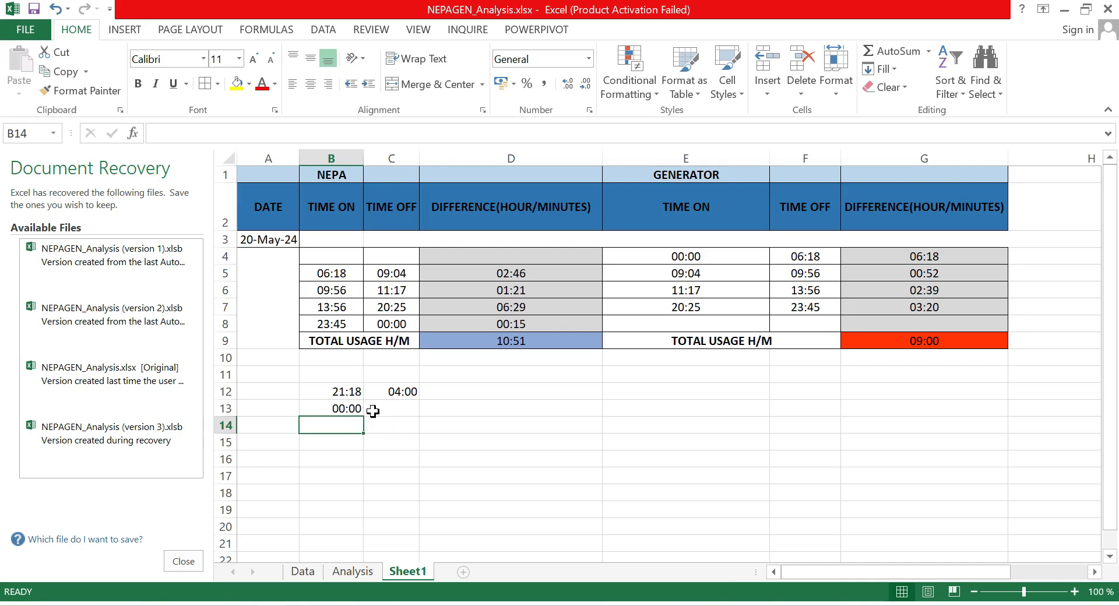
- Apply the custom number format [h]:mm:ss to the midnight time in cell B13
click(339, 406)
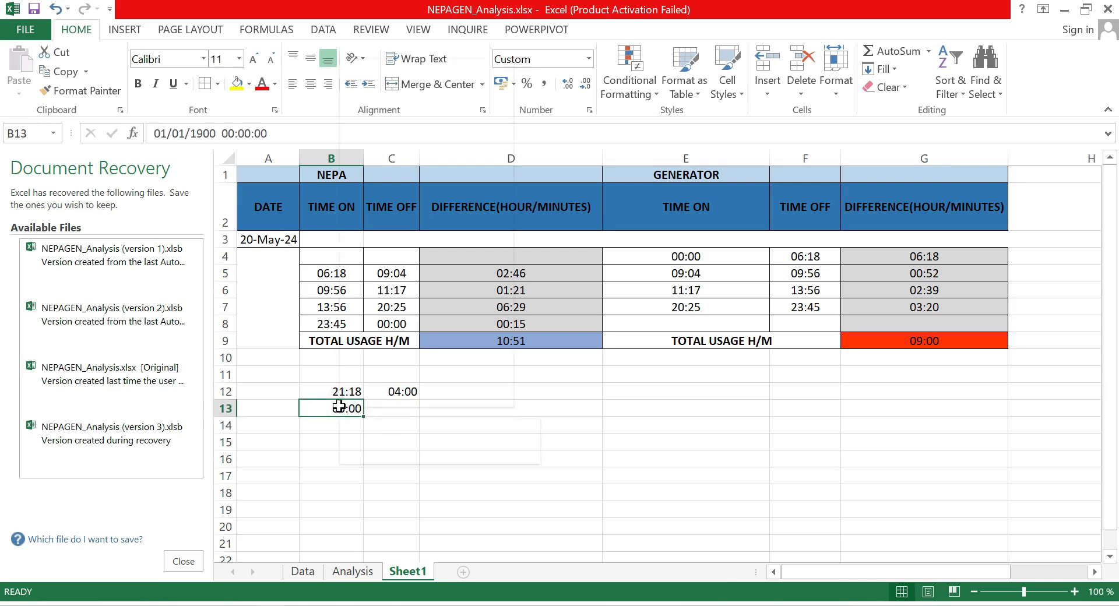
right_click(339, 407)
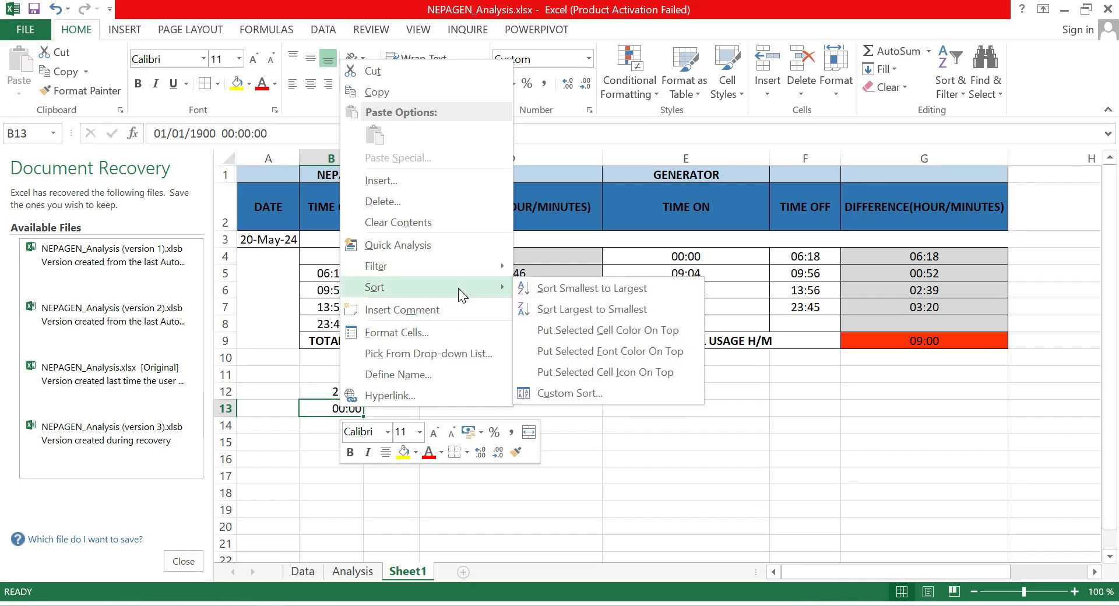
click(446, 335)
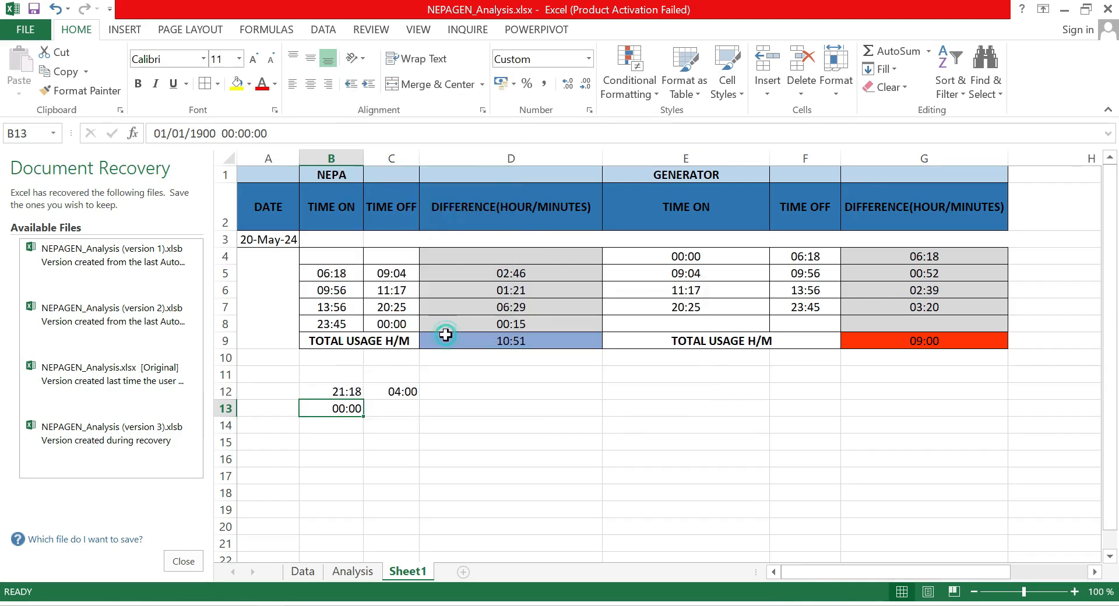
drag(383, 121, 575, 120)
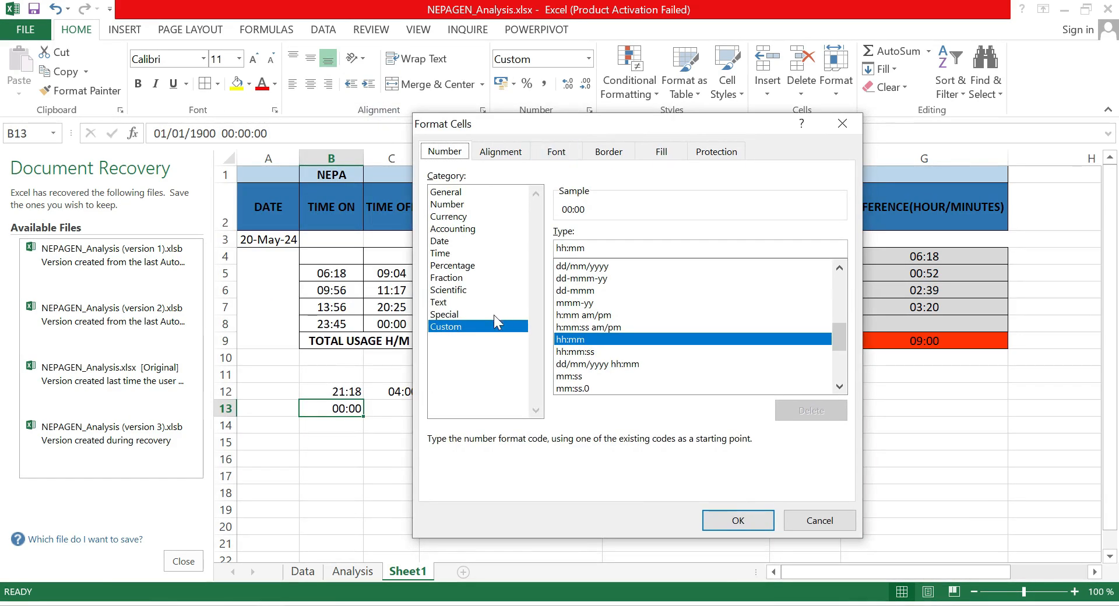
scroll(711, 337, down, 3)
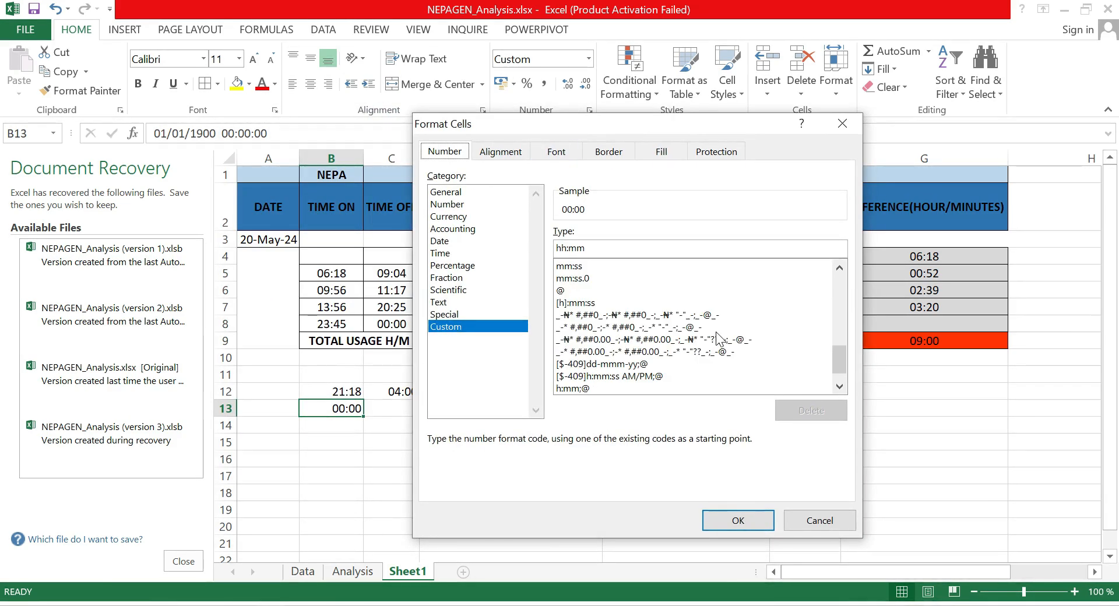
scroll(659, 302, up, 5)
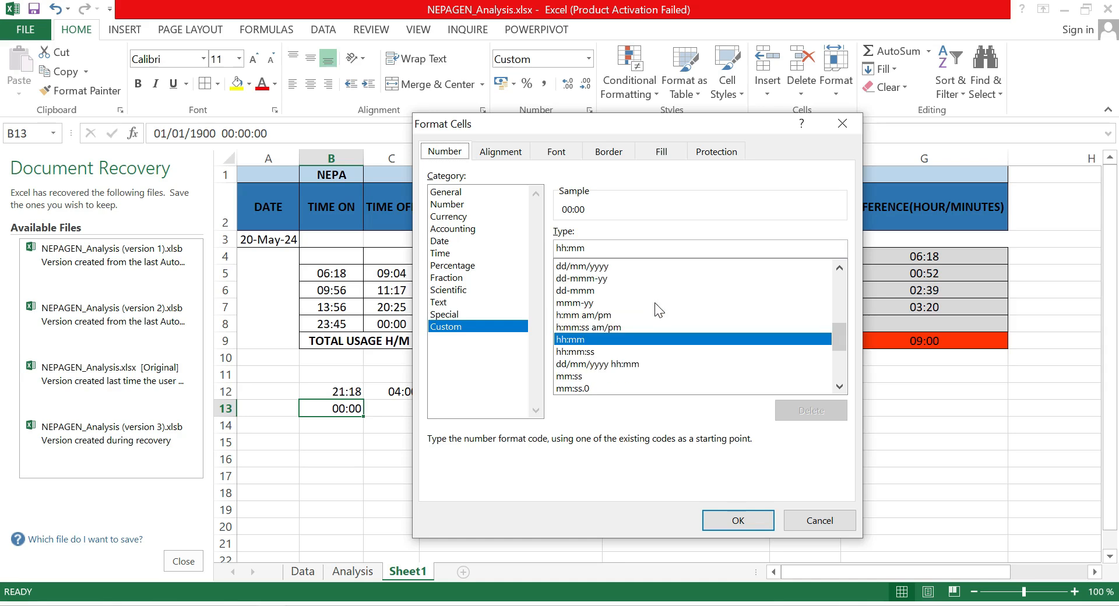
scroll(658, 310, up, 4)
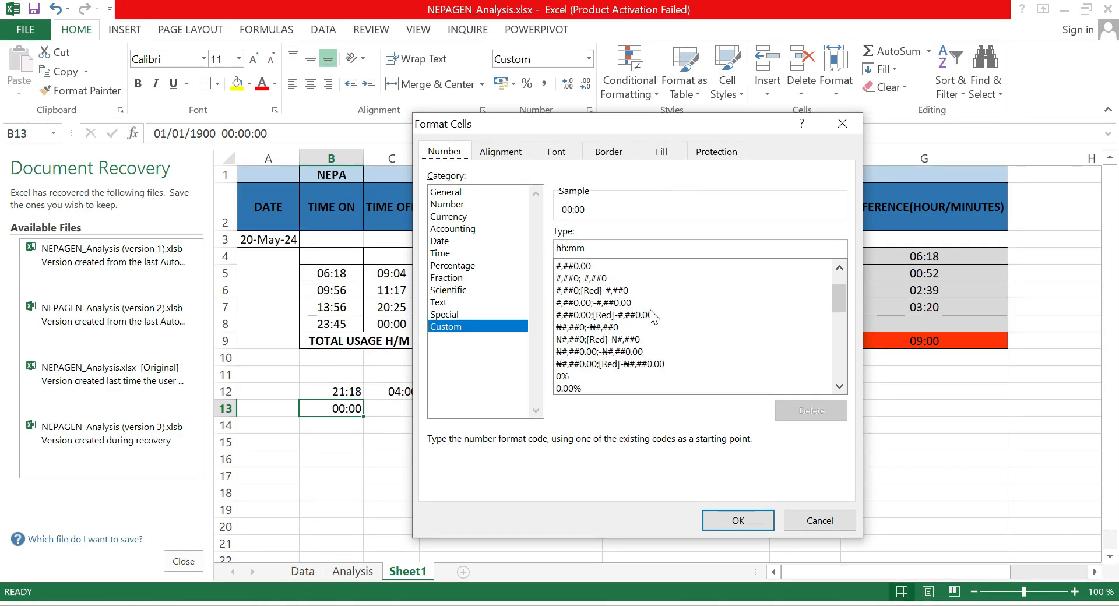
scroll(653, 318, down, 5)
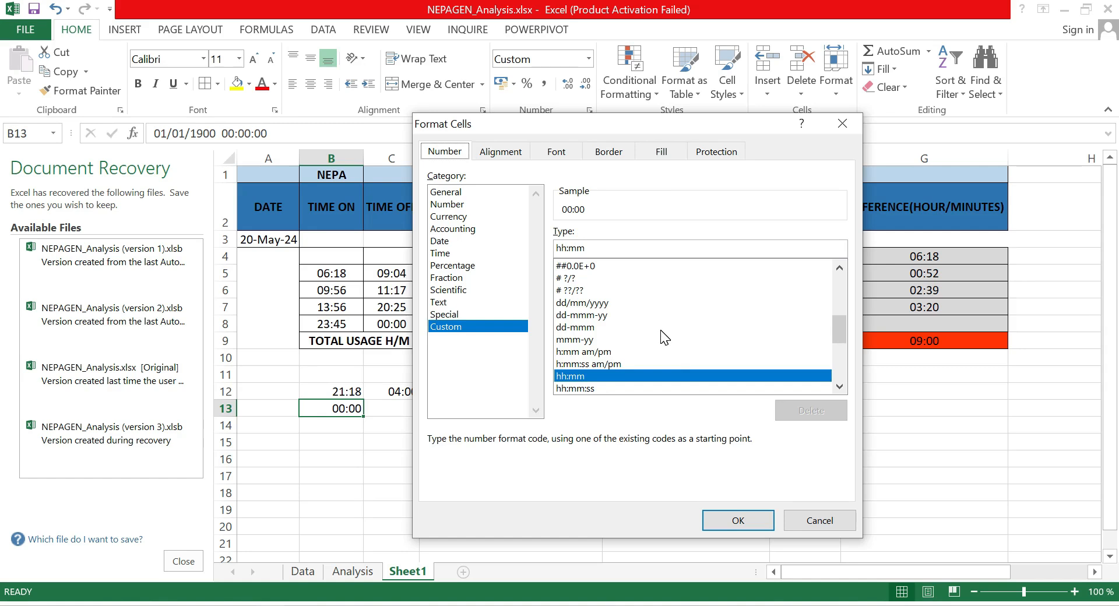
drag(837, 336, 835, 345)
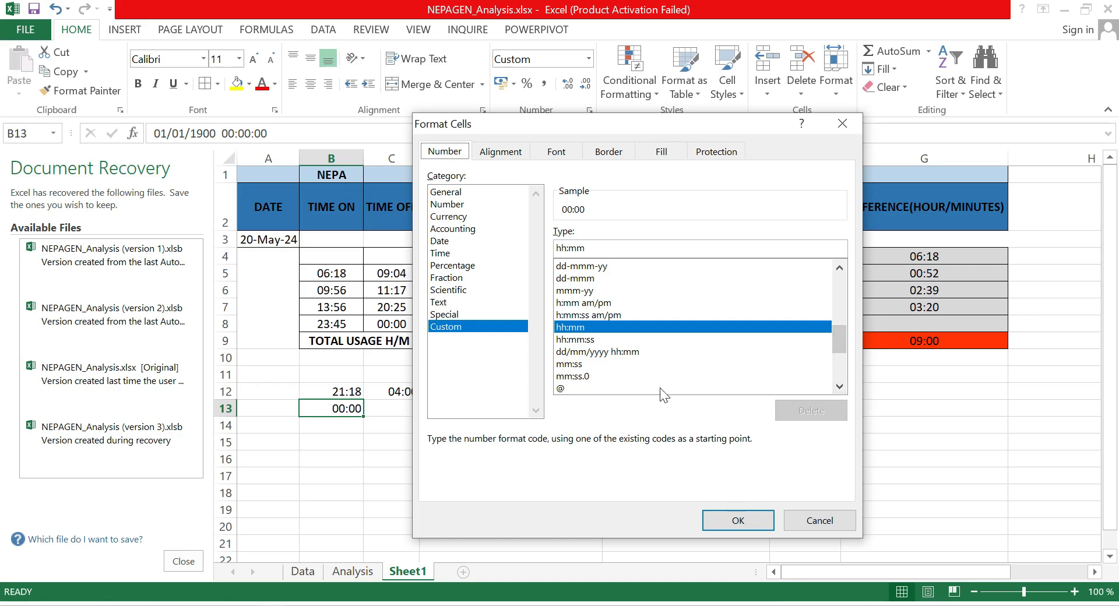
click(839, 387)
click(839, 386)
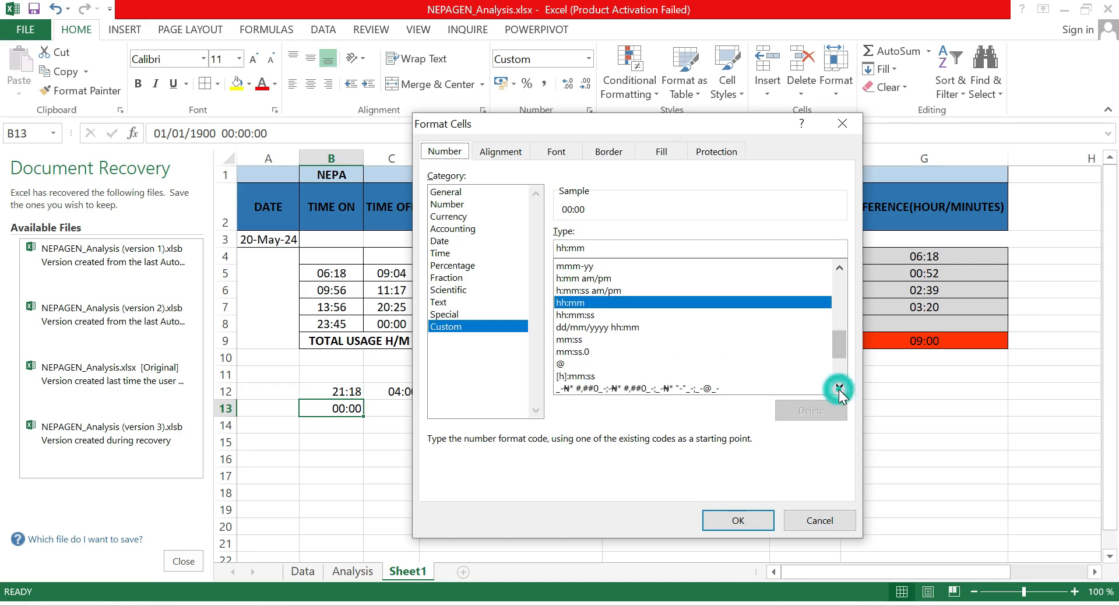
click(569, 376)
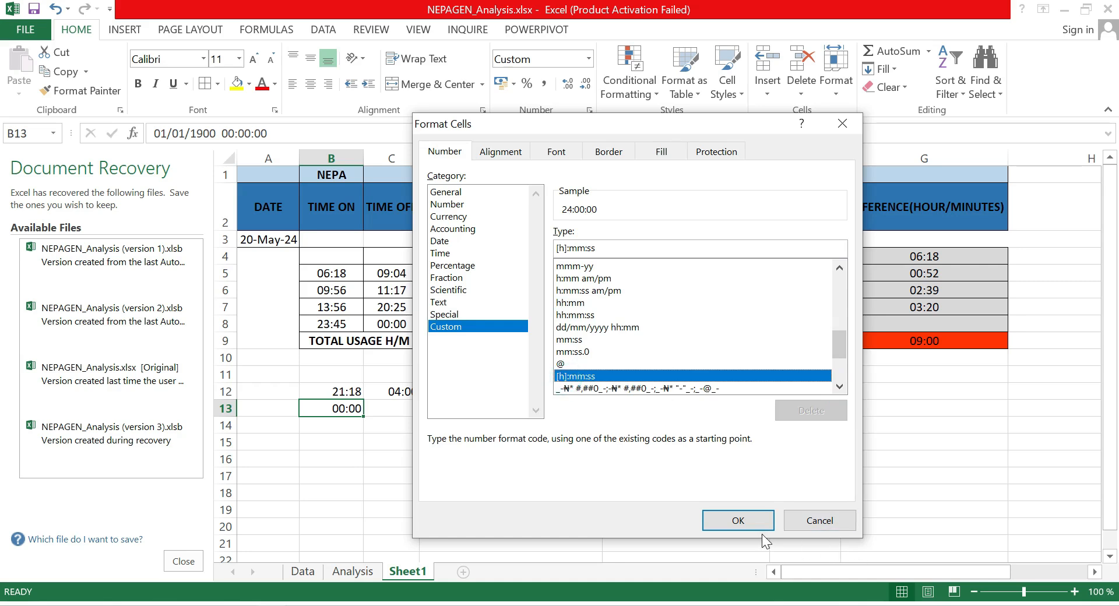
click(748, 522)
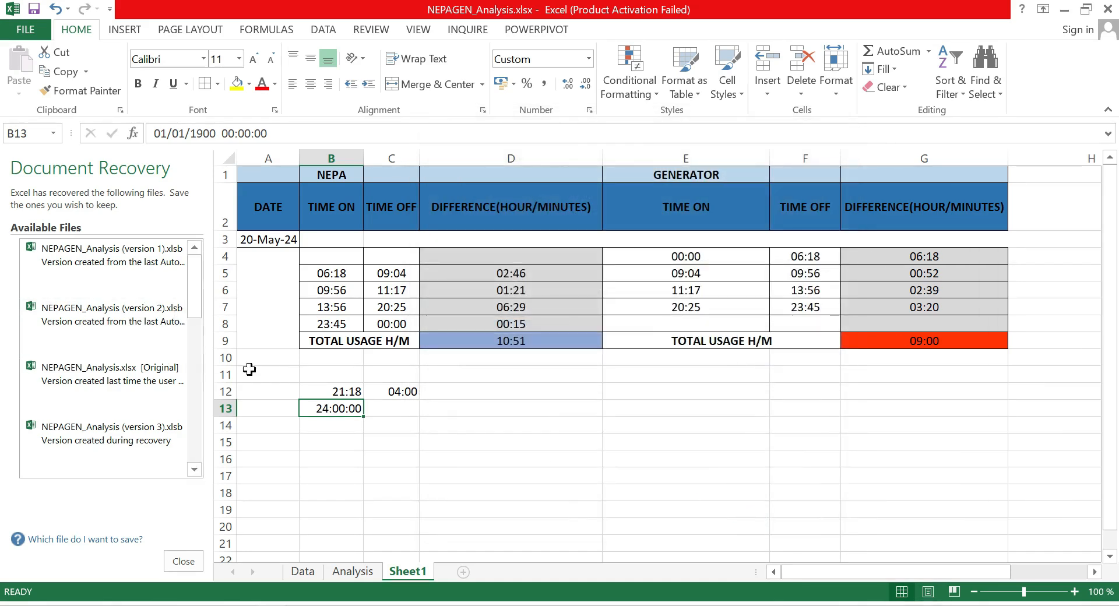
- Change the custom number format of the midnight time in cell B13 to h:mm;@
right_click(329, 409)
click(290, 448)
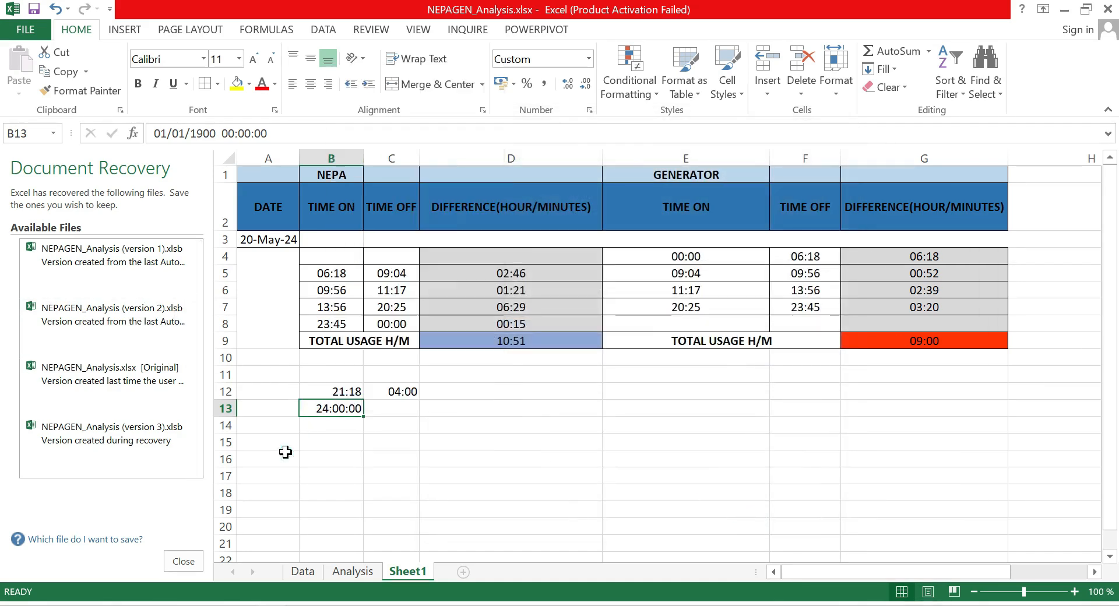
click(332, 414)
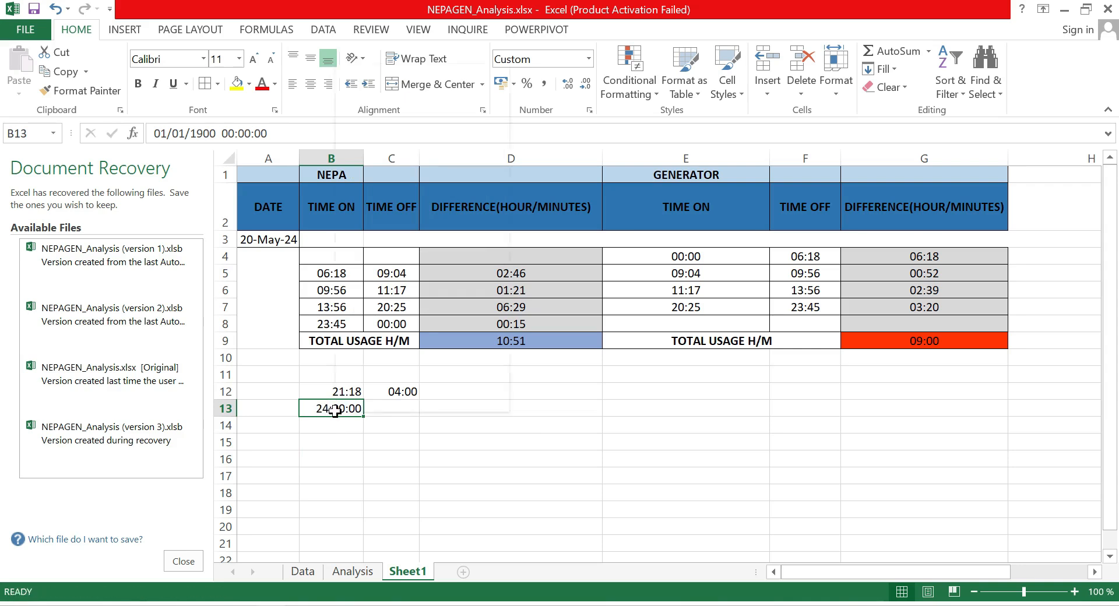
right_click(335, 411)
click(419, 334)
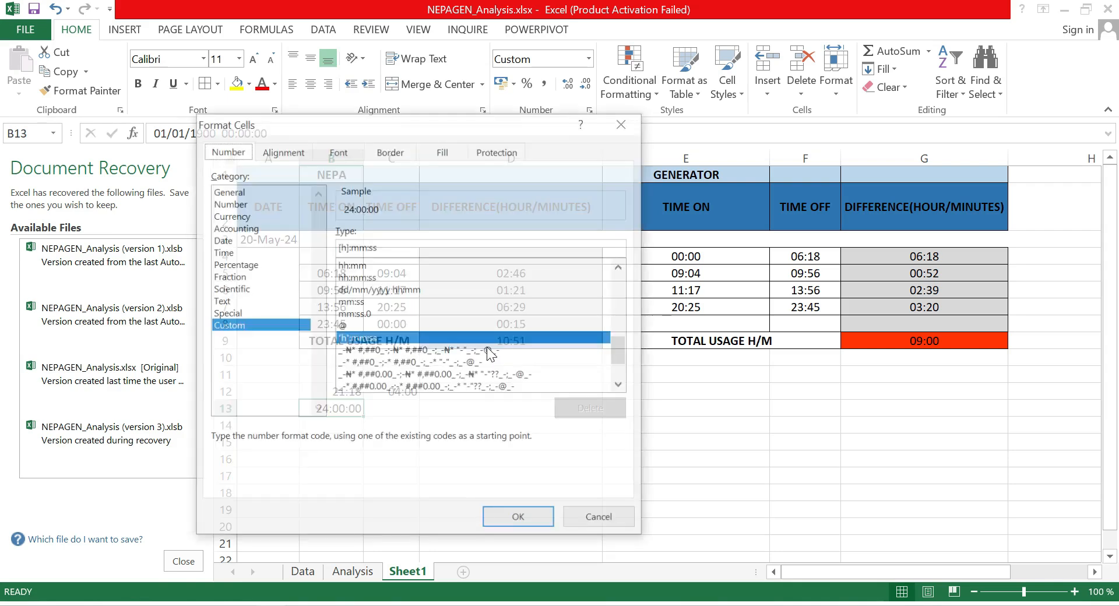
click(620, 385)
click(620, 384)
click(619, 385)
click(619, 385)
click(620, 385)
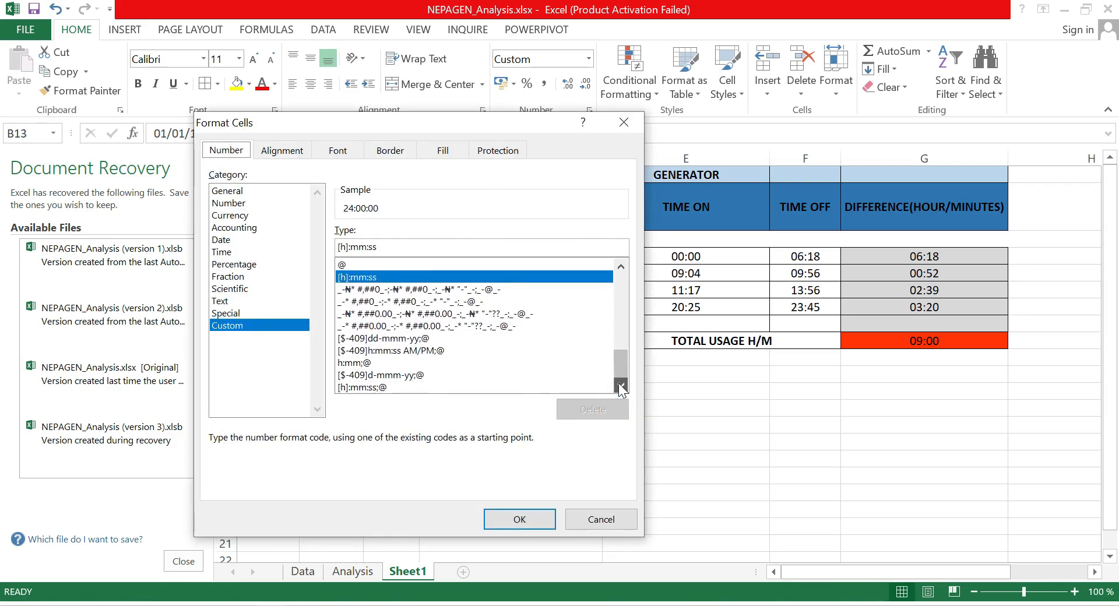
click(358, 362)
click(519, 519)
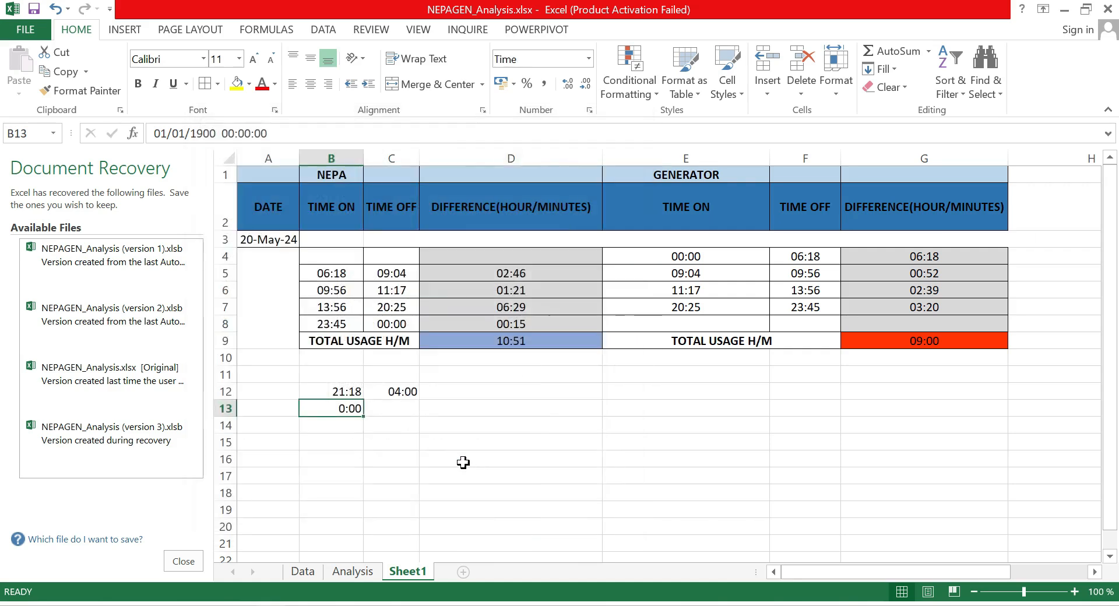
- Replace the time in cell B13 with 06:18
click(410, 411)
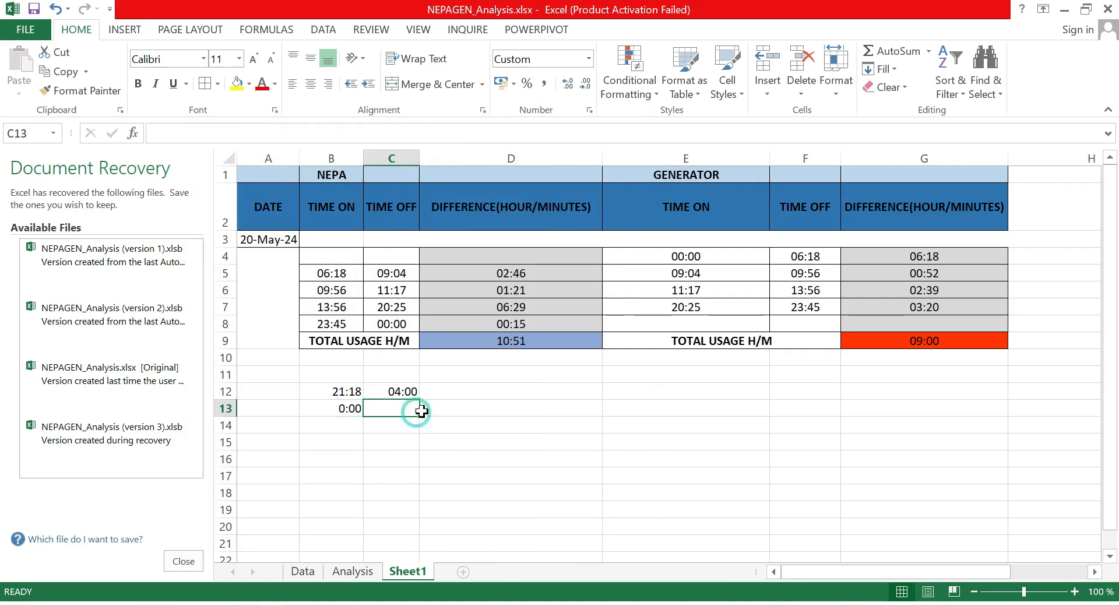
click(337, 410)
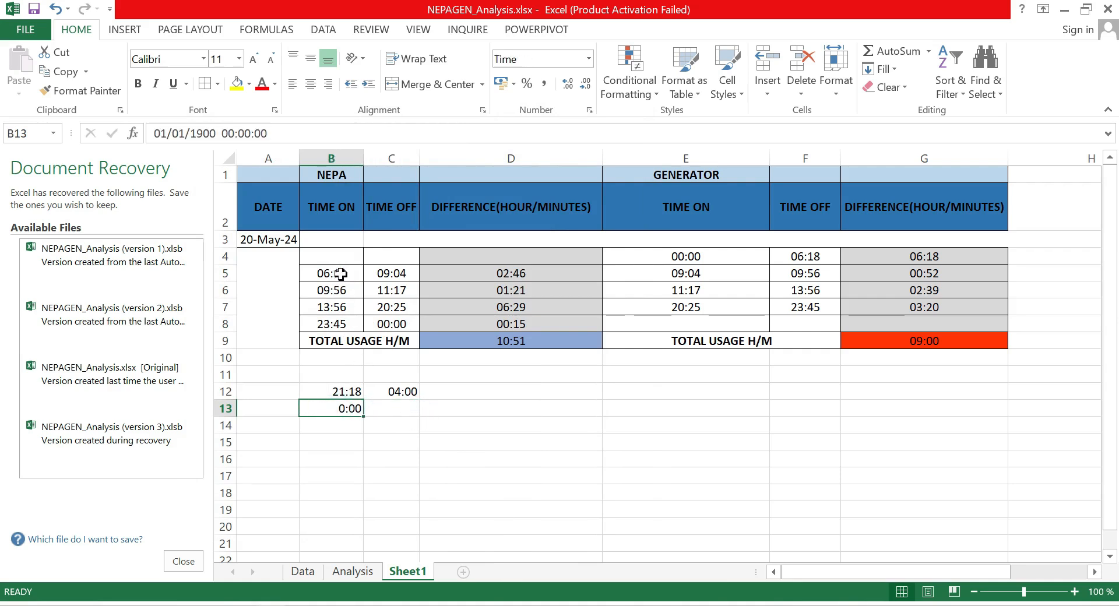
text(0)
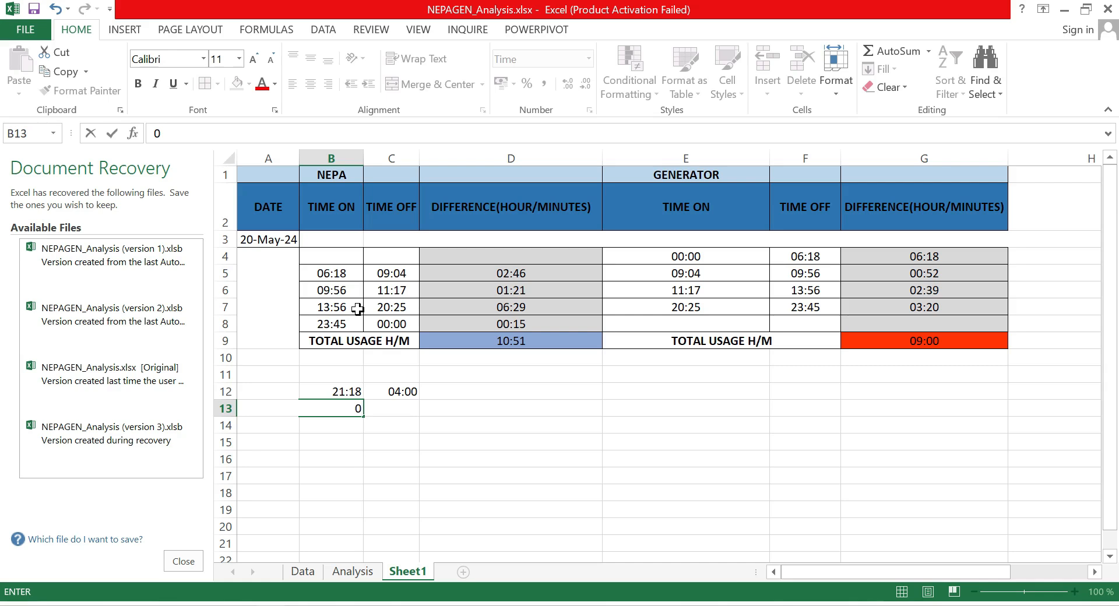
text(6:18)
key(Return)
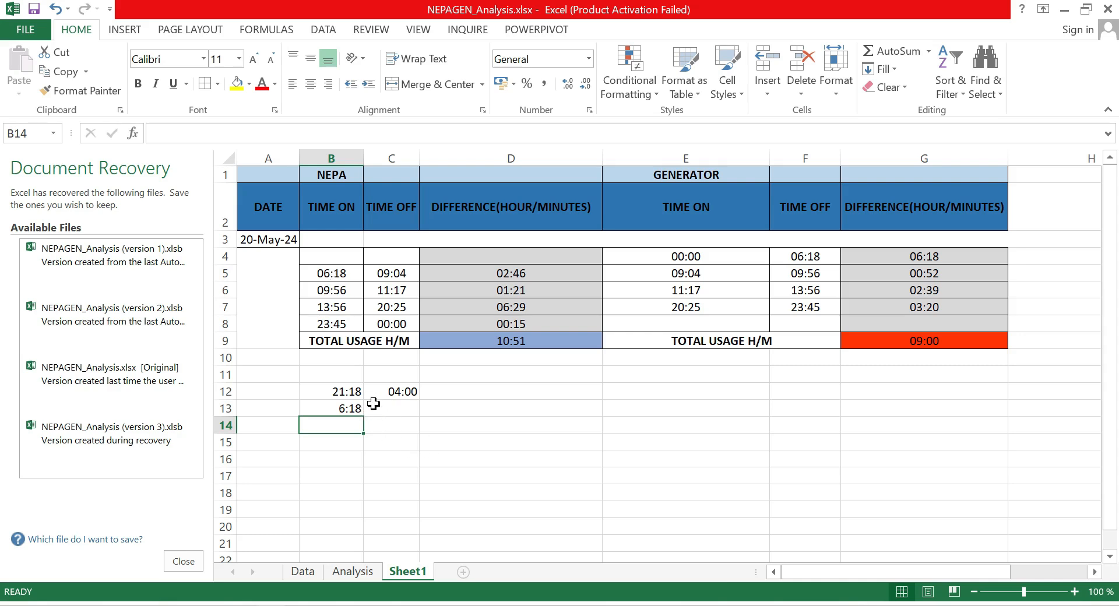
- Choose the custom number format hh:mm for the 06:18 time in cell B13 without applying it yet
click(347, 411)
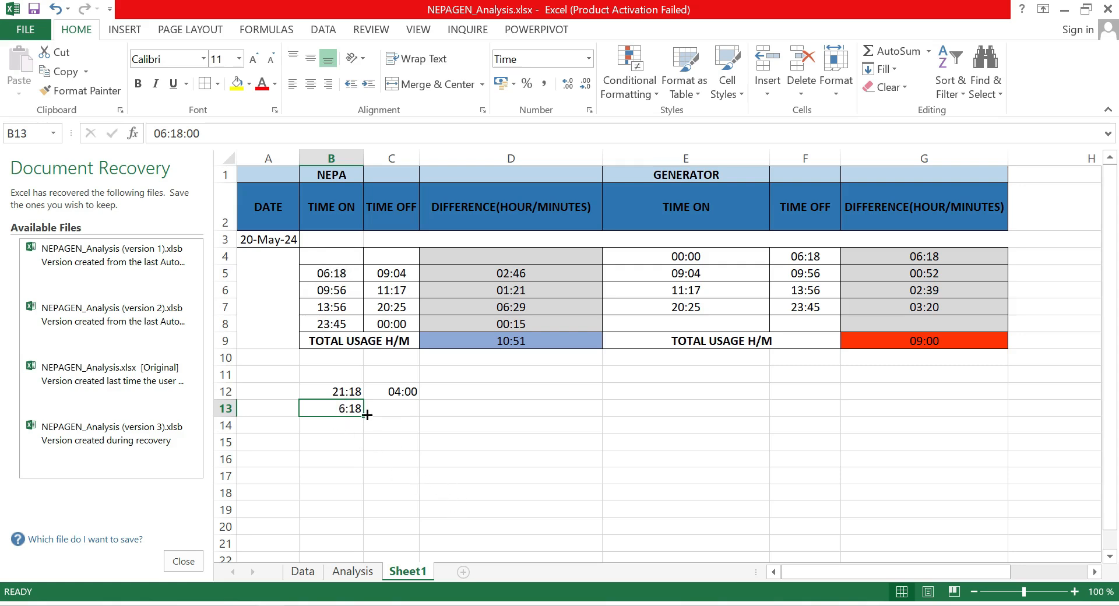
click(336, 410)
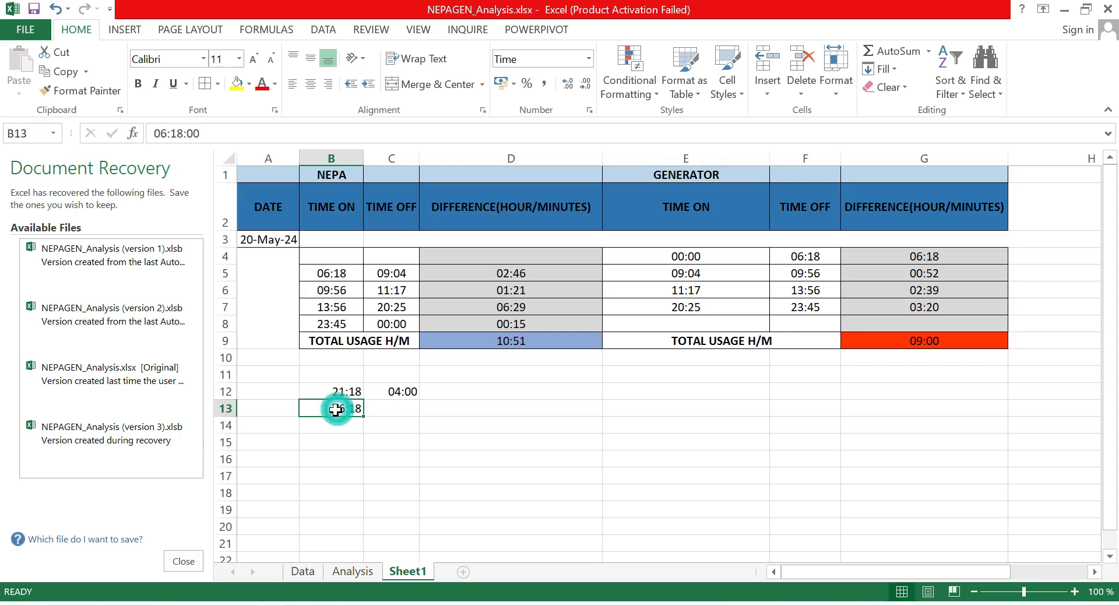
right_click(336, 410)
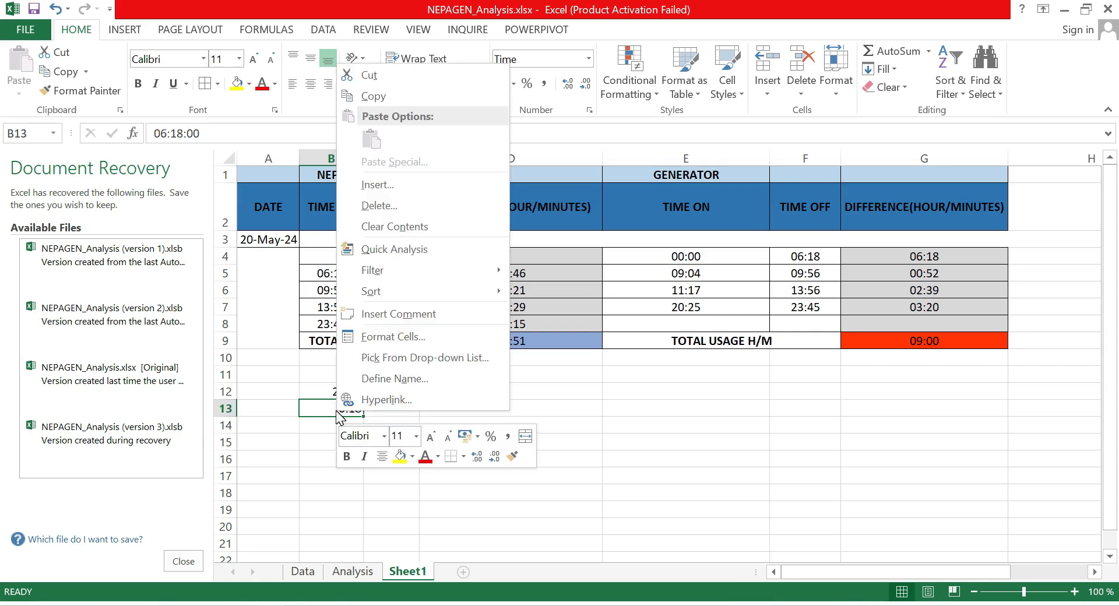
click(429, 338)
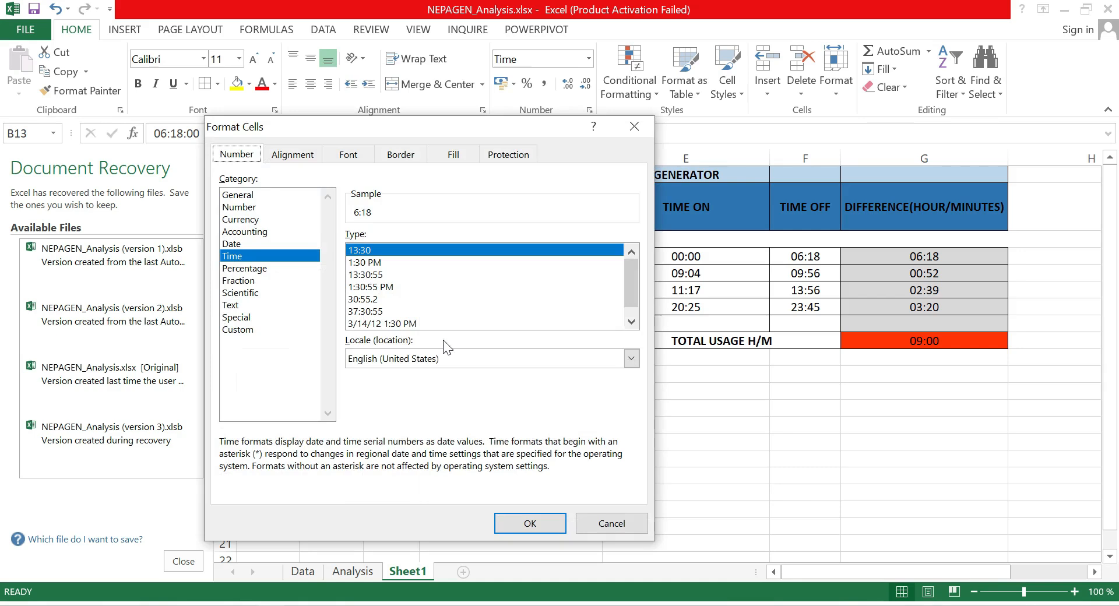
click(238, 329)
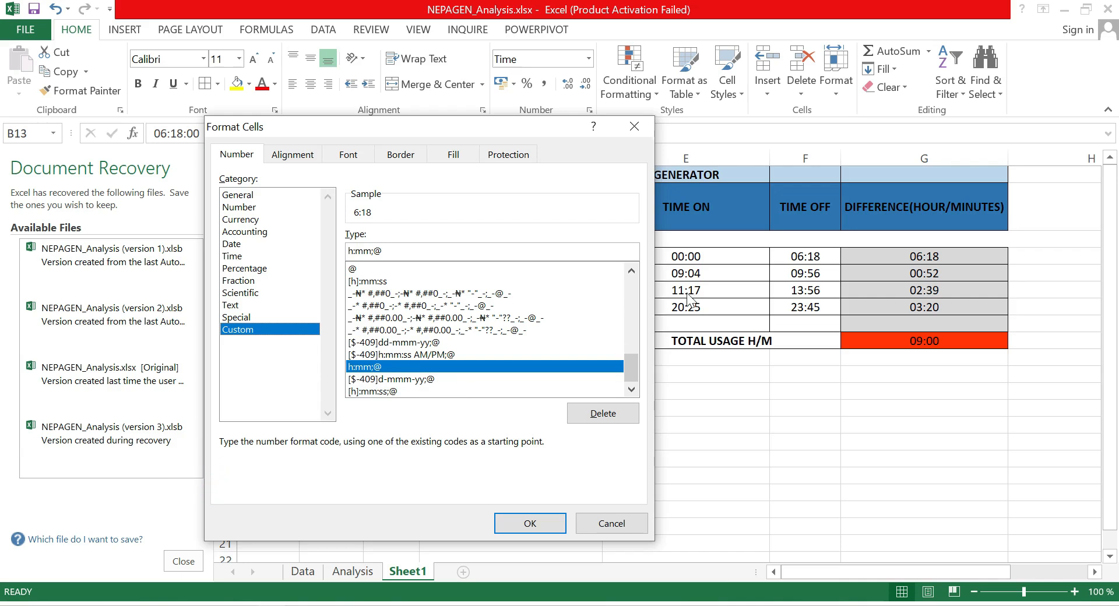
click(632, 281)
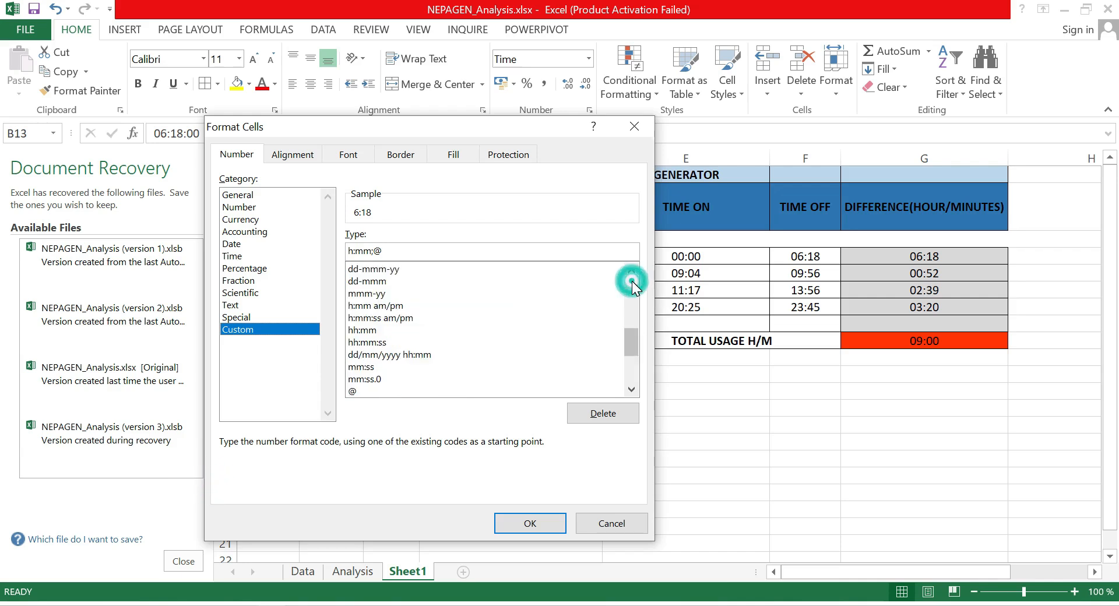
click(362, 330)
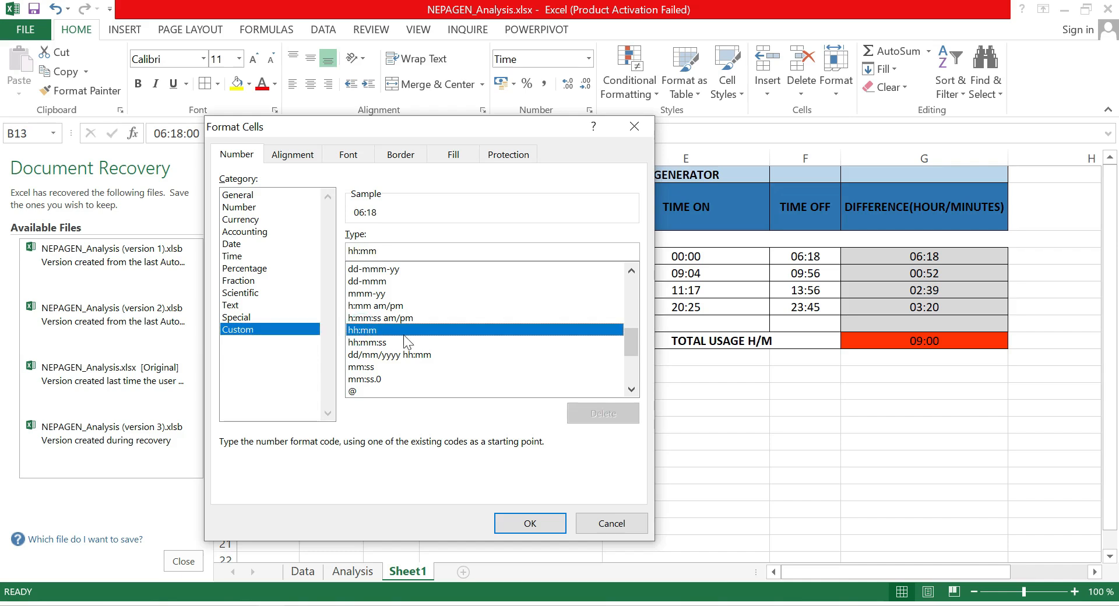
- Switch the format choice for cell B13 to the custom code h:mm;@ to compare its sample
click(630, 389)
click(630, 390)
click(630, 389)
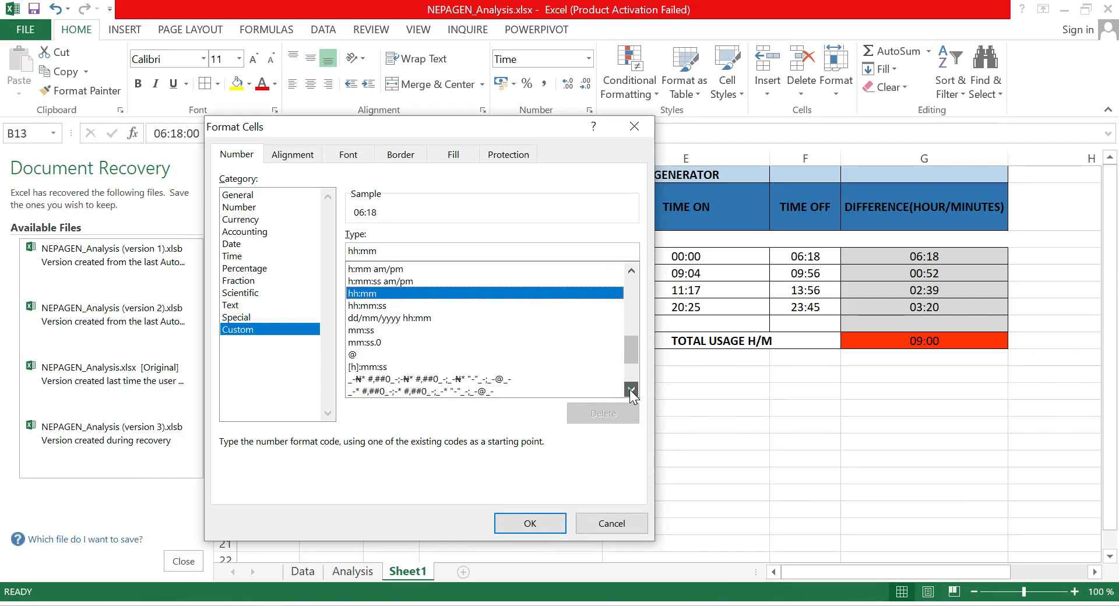
click(630, 390)
click(630, 390)
click(630, 389)
click(630, 389)
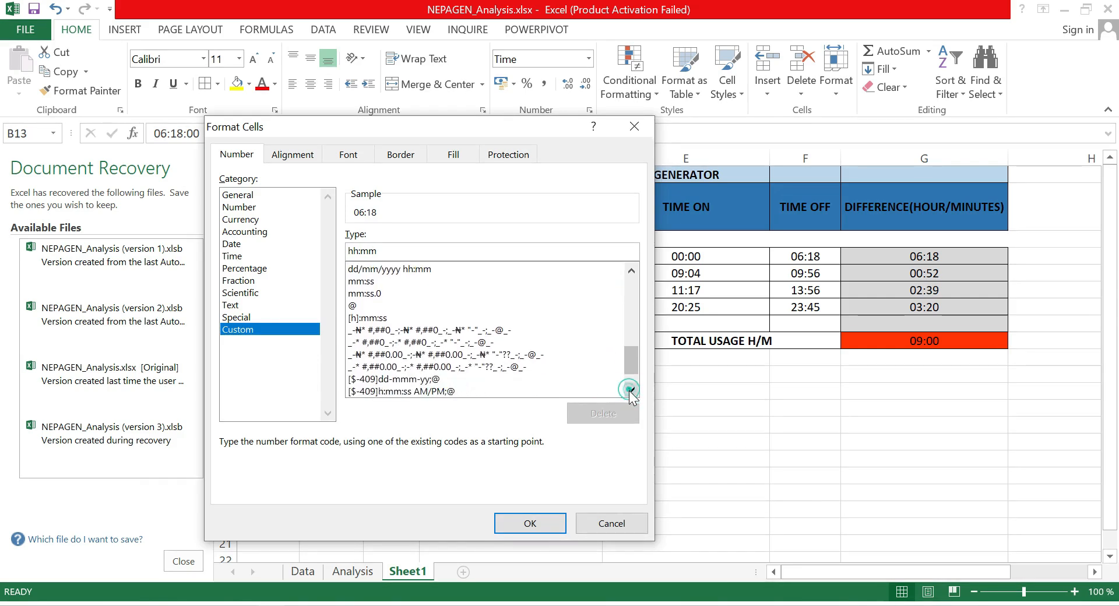
click(630, 390)
click(630, 389)
click(370, 379)
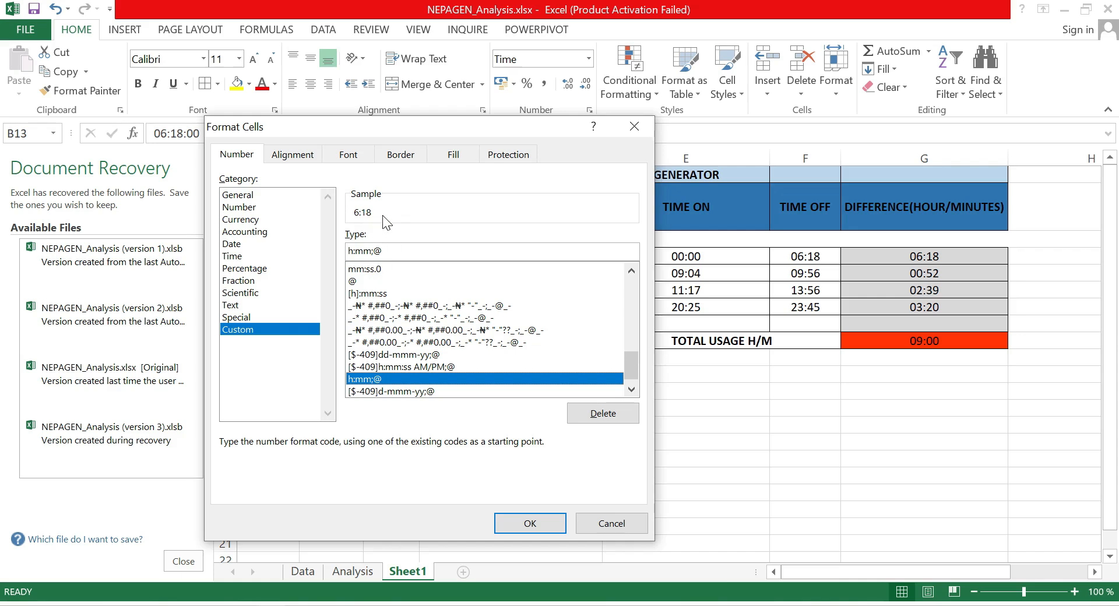
- Return the format choice for cell B13 to the custom code hh:mm and apply it
click(632, 273)
double_click(631, 273)
click(632, 272)
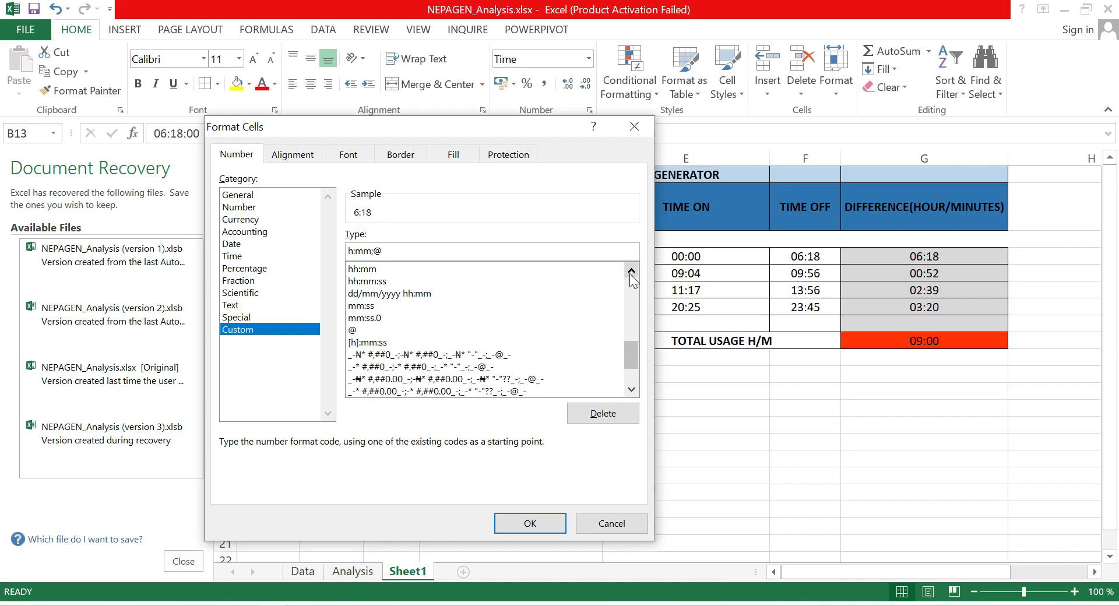
click(374, 269)
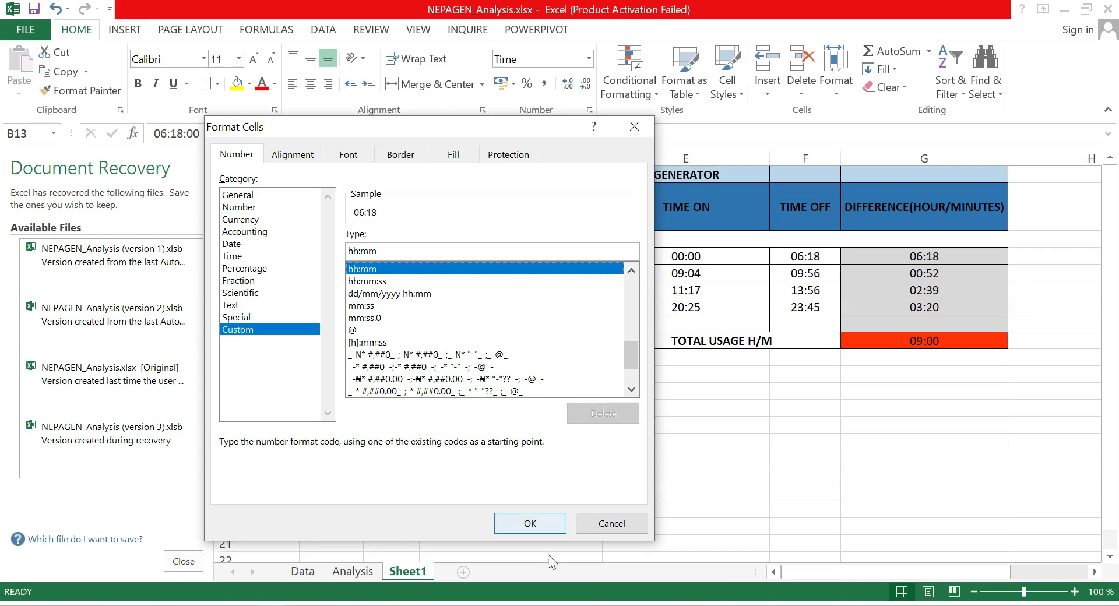
click(531, 522)
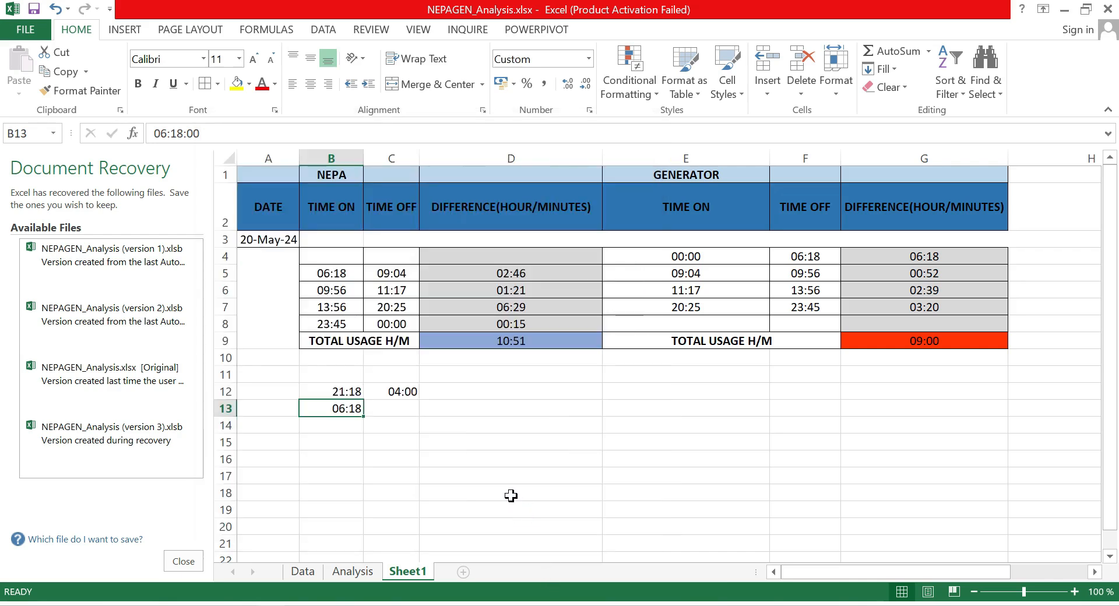
- Highlight the NEPA and generator usage entries in B4:G9 for review, and clear the selection
click(446, 404)
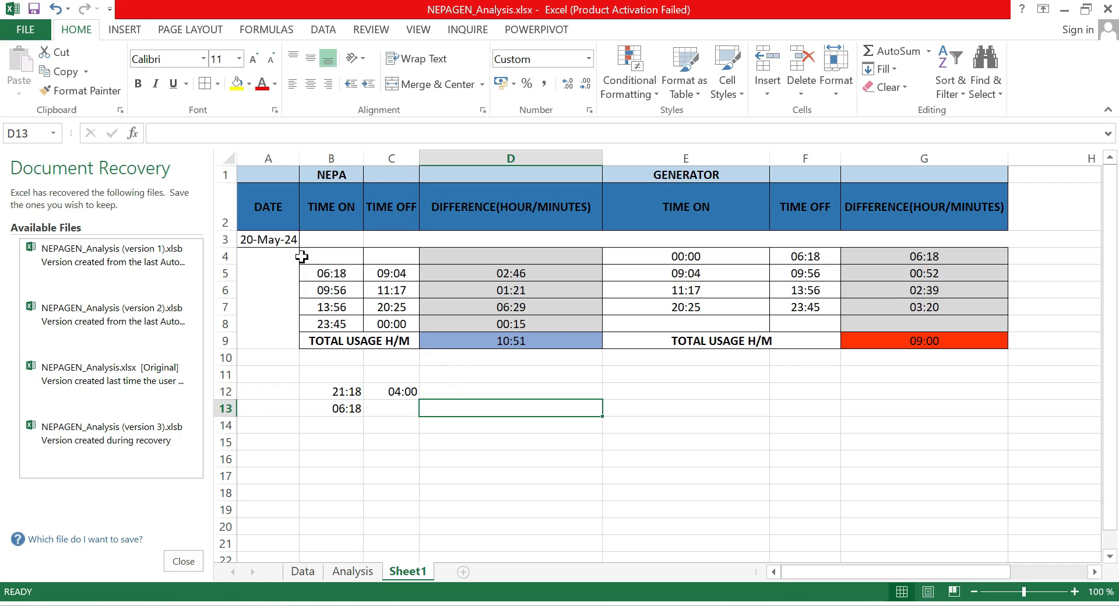
drag(307, 255, 934, 330)
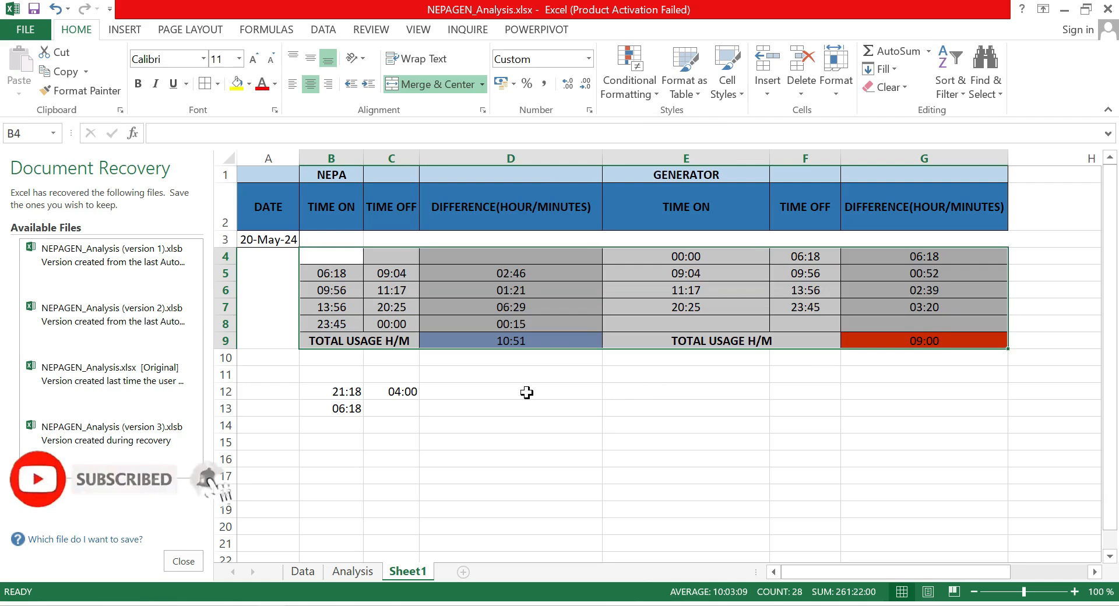
click(528, 394)
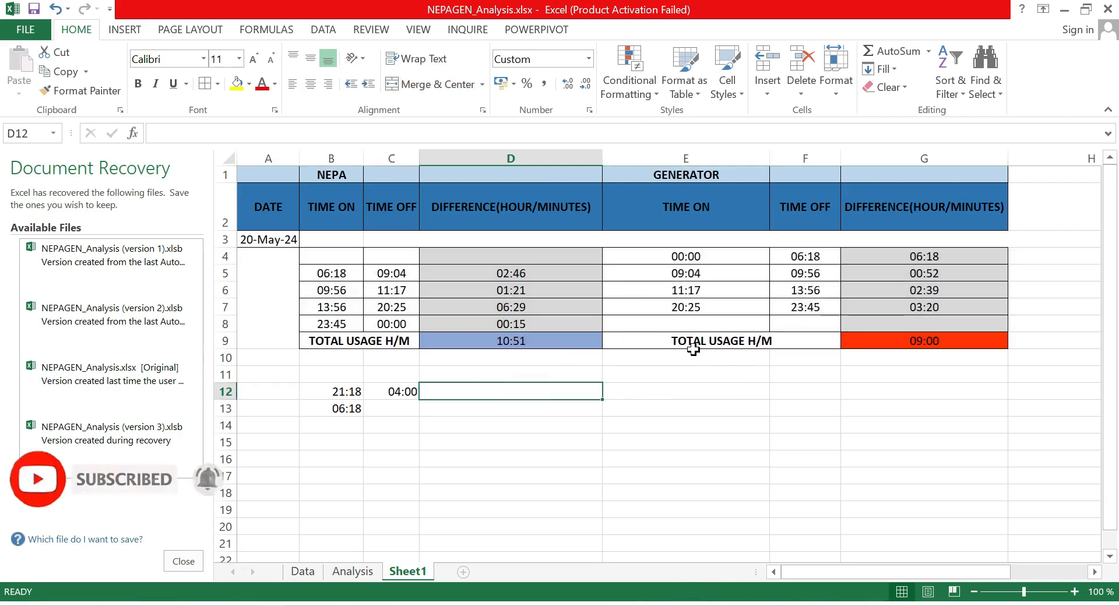